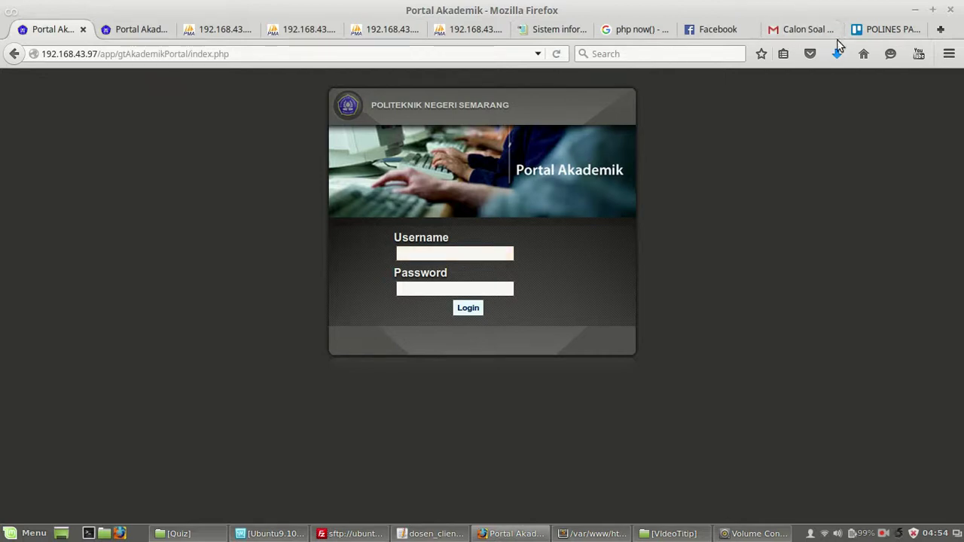
# Open the Trello card about forcing SemID in the selection process and read its Penyebab code, resume notes and Action checklist
pyautogui.click(874, 32)
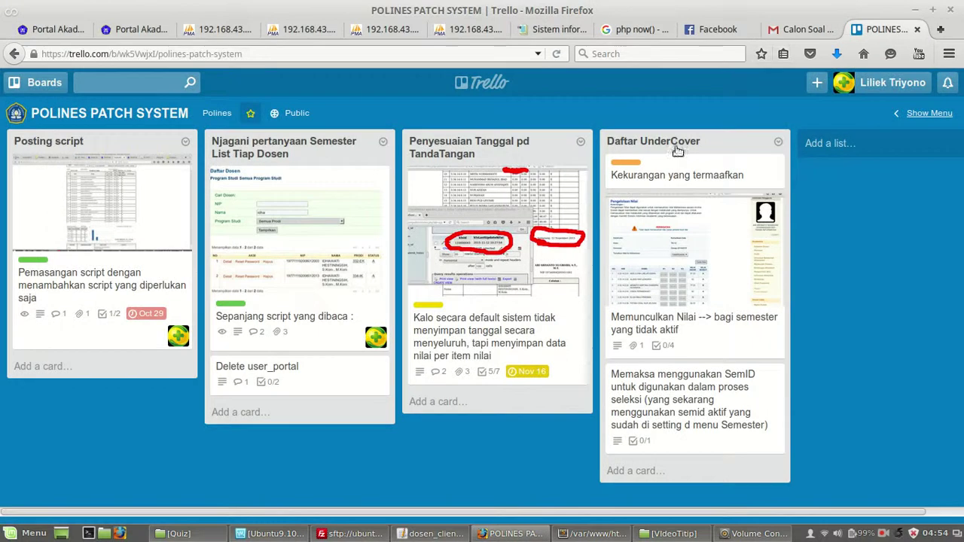
pyautogui.click(721, 415)
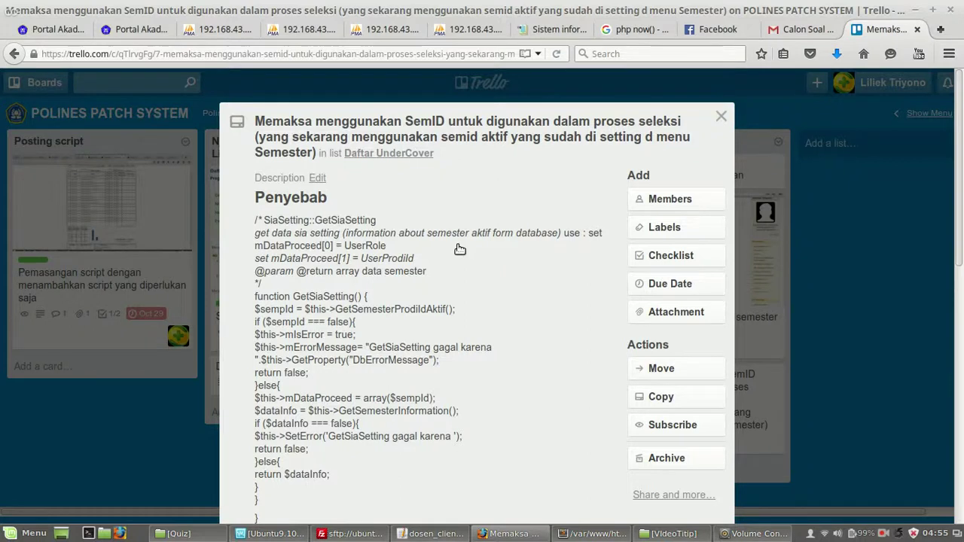
pyautogui.scroll(-3, 459, 249)
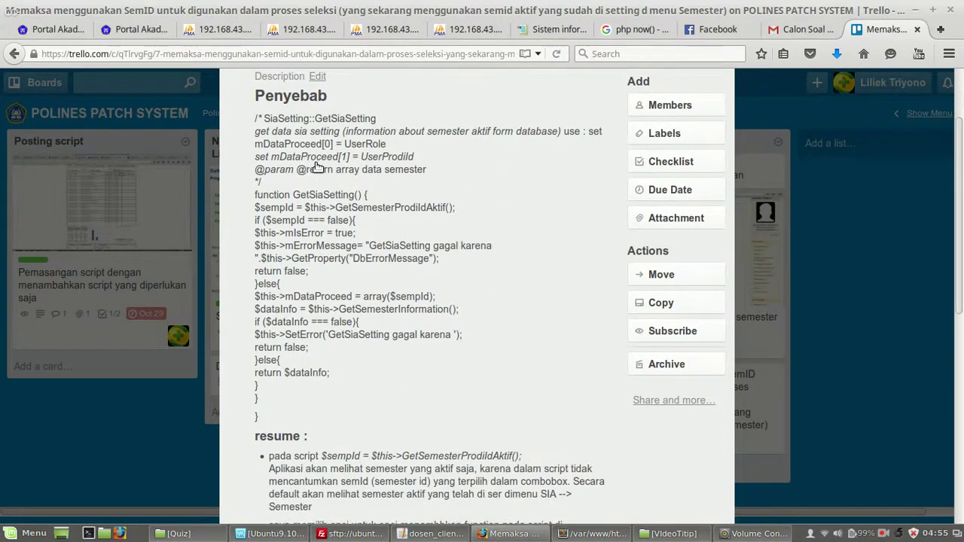
pyautogui.scroll(2, 316, 167)
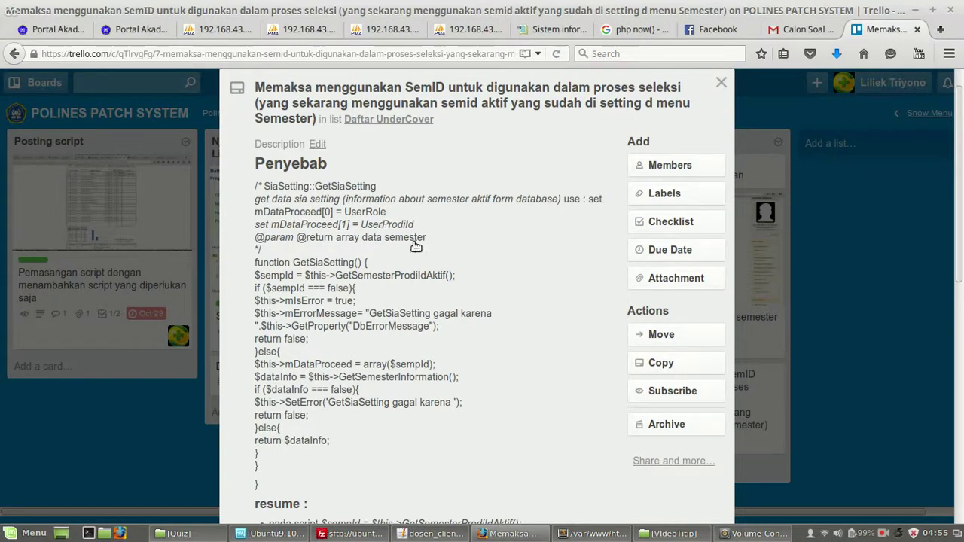
pyautogui.scroll(-5, 416, 245)
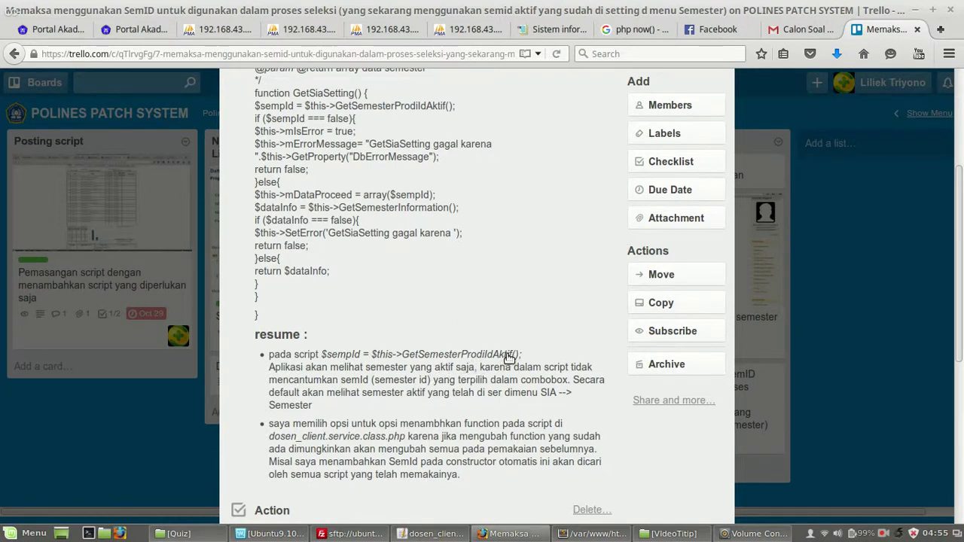
pyautogui.scroll(3, 509, 357)
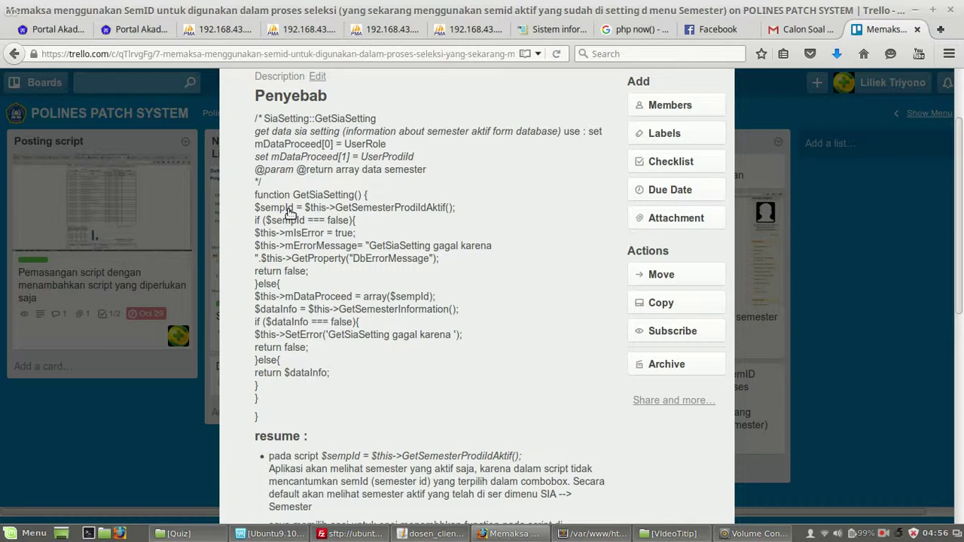
pyautogui.scroll(-3, 457, 278)
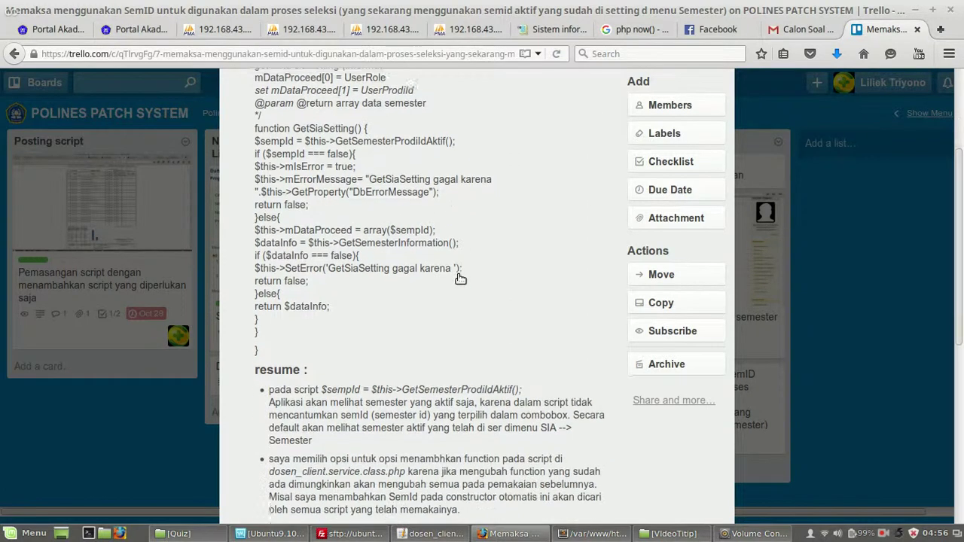
pyautogui.scroll(-2, 461, 279)
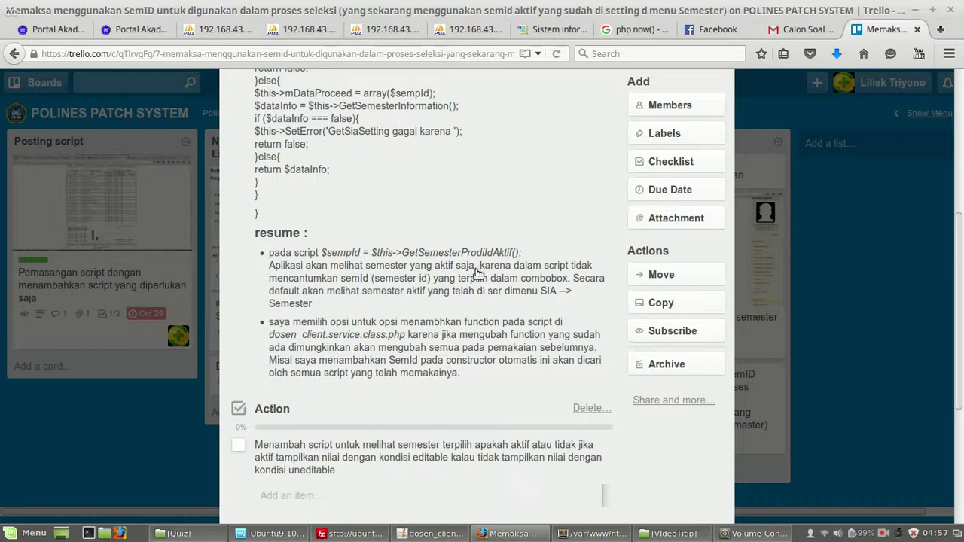
pyautogui.scroll(4, 483, 242)
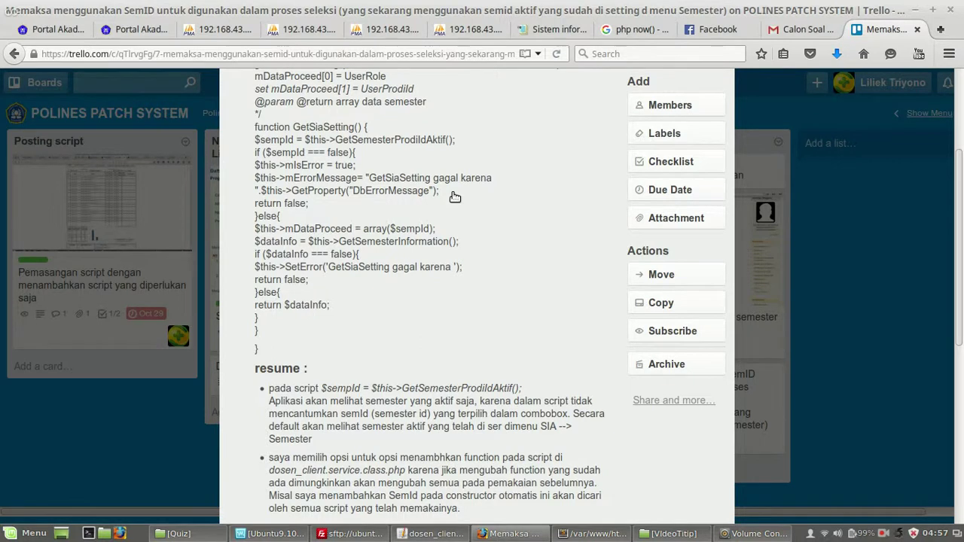
pyautogui.scroll(3, 454, 196)
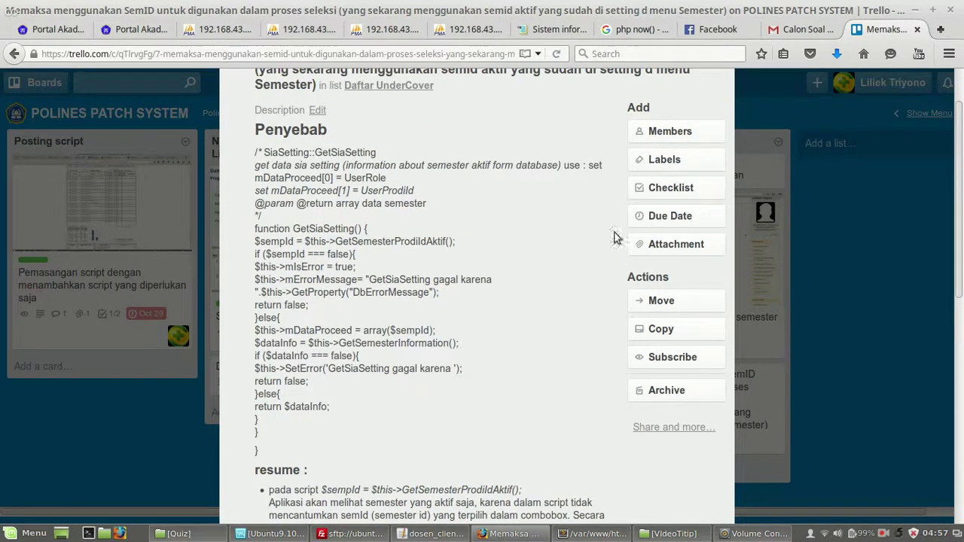
pyautogui.scroll(-8, 500, 311)
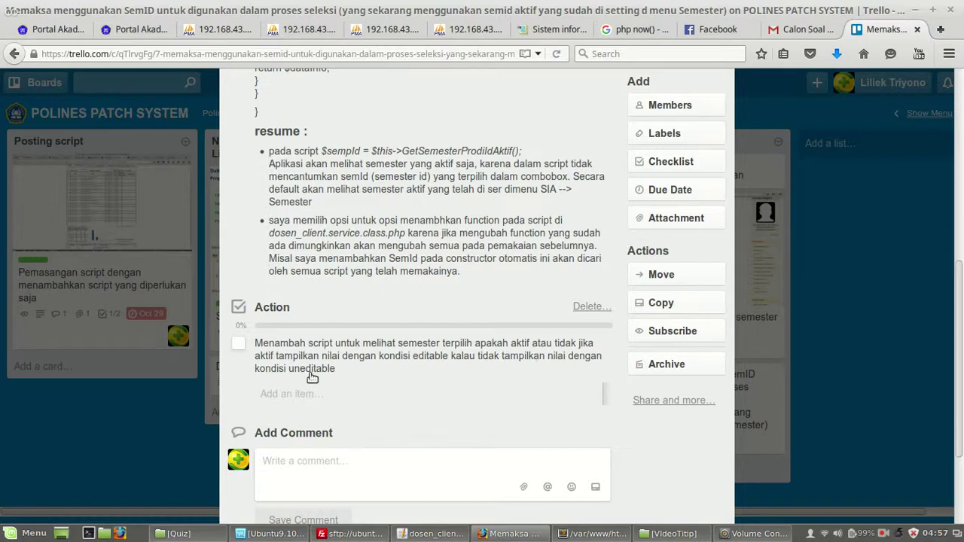
# Reword the Action checklist item so its second condition reads "dan kalau semester tidak aktif tampilkan nilai dengan kondisi uneditable", and save it
pyautogui.click(344, 373)
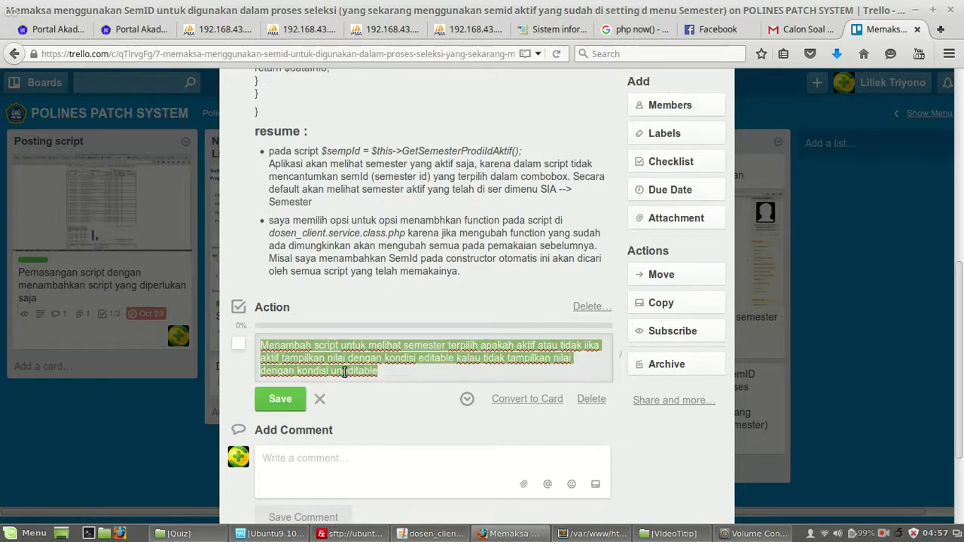
pyautogui.click(484, 370)
pyautogui.click(504, 360)
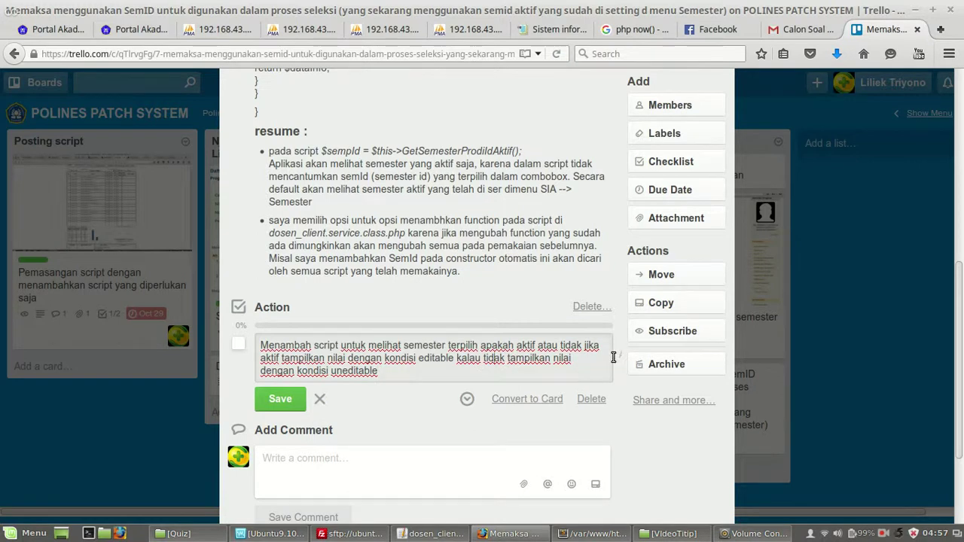
pyautogui.write('semester ')
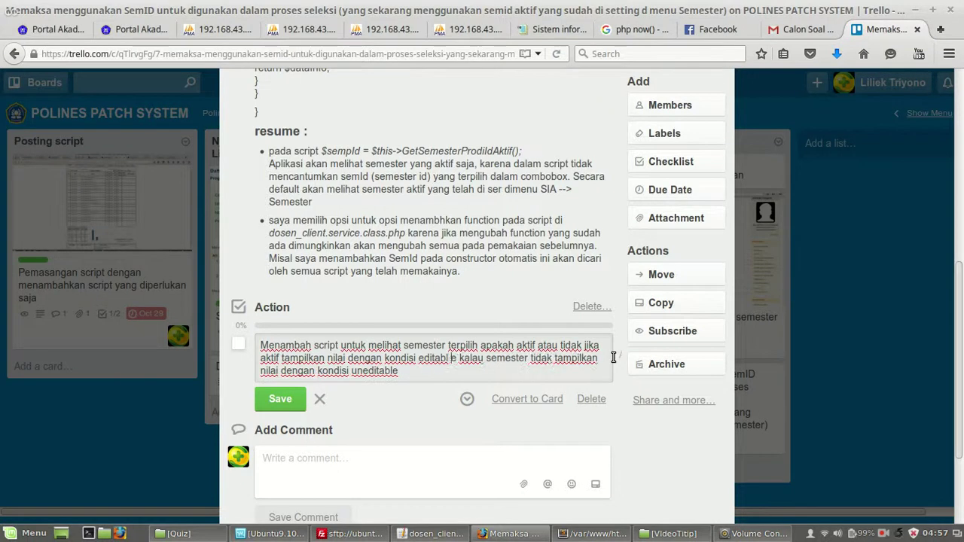
pyautogui.write(' dan ')
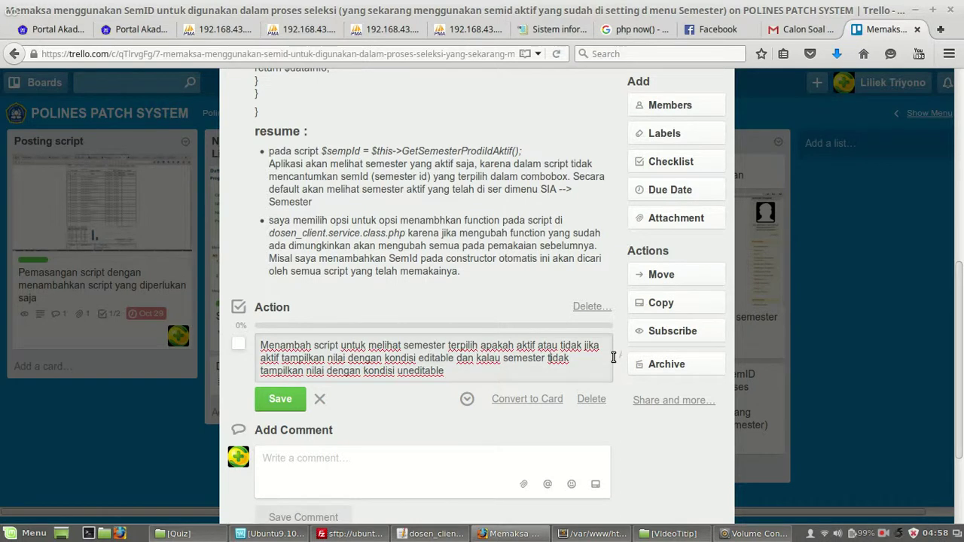
pyautogui.write('aktif')
pyautogui.click(279, 399)
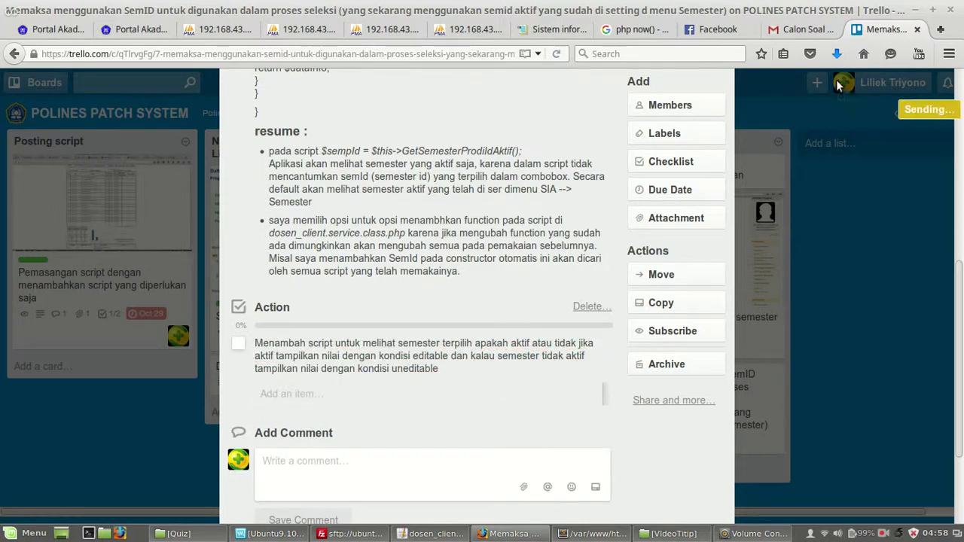
# Switch to the first Portal Akademik page and log in with the lecturer's saved username and password
pyautogui.click(56, 29)
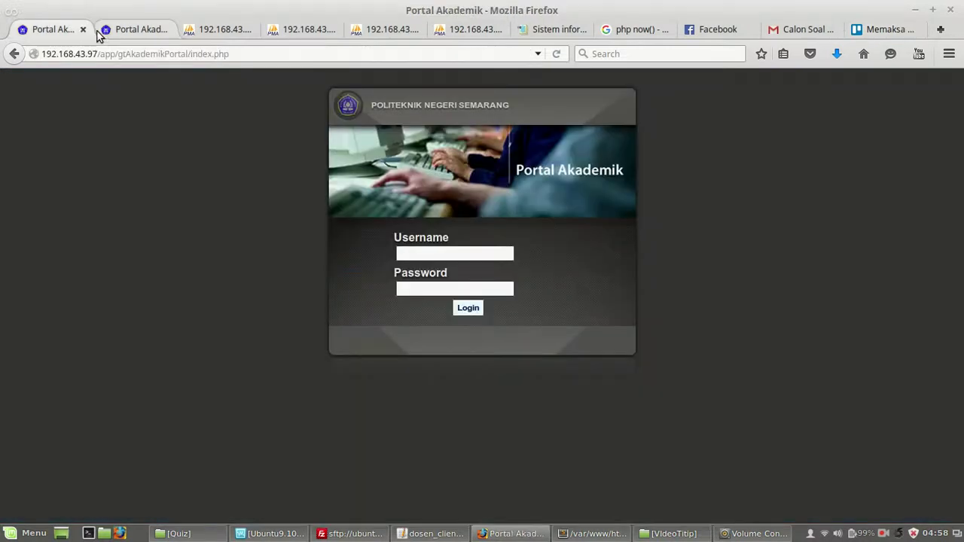
pyautogui.write('1')
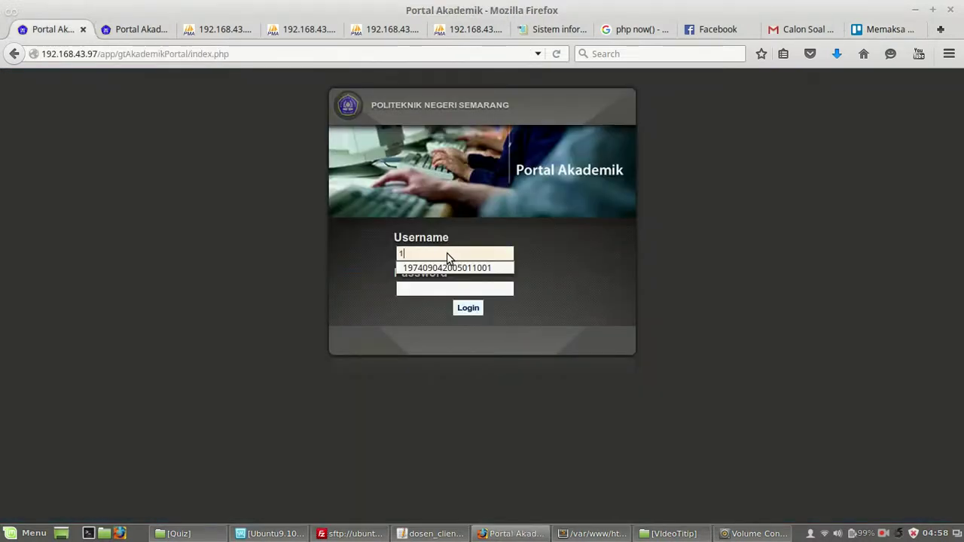
pyautogui.click(447, 268)
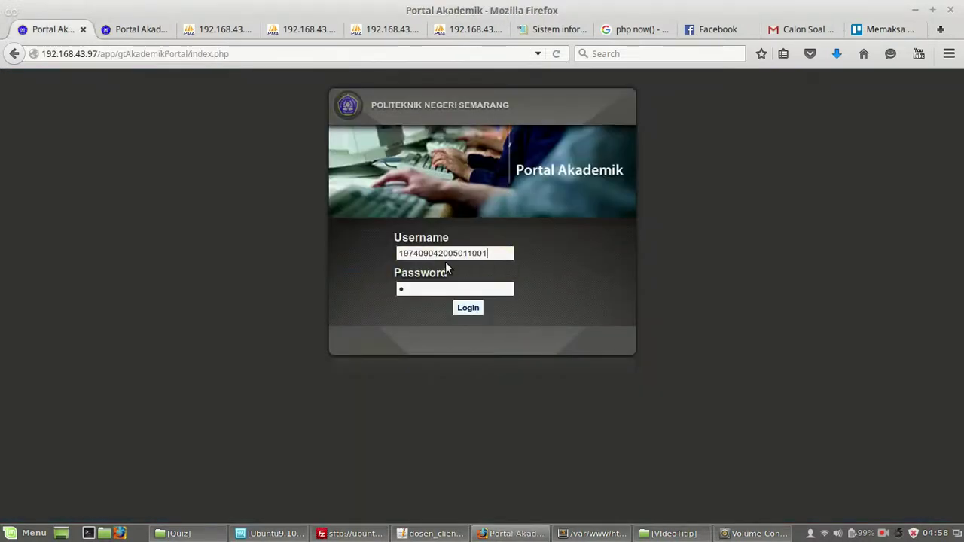
pyautogui.press('Return')
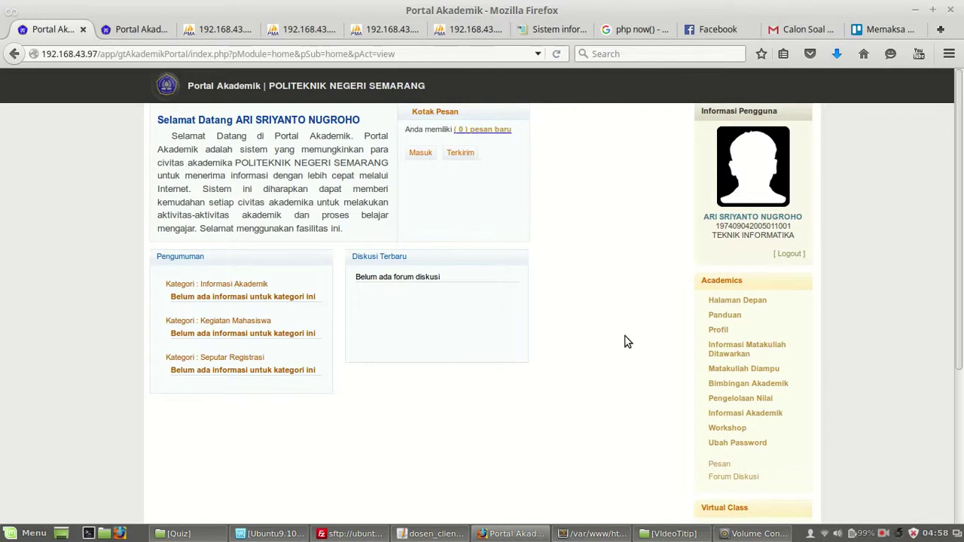
# In Pengelolaan Nilai, list the Ganjil 2015 courses and open the Bahasa Inggris I grades for class IK-2A
pyautogui.scroll(-3, 629, 315)
pyautogui.moveTo(746, 297)
pyautogui.mouseDown()
pyautogui.moveTo(782, 262)
pyautogui.moveTo(745, 282)
pyautogui.mouseUp()
pyautogui.click(745, 279)
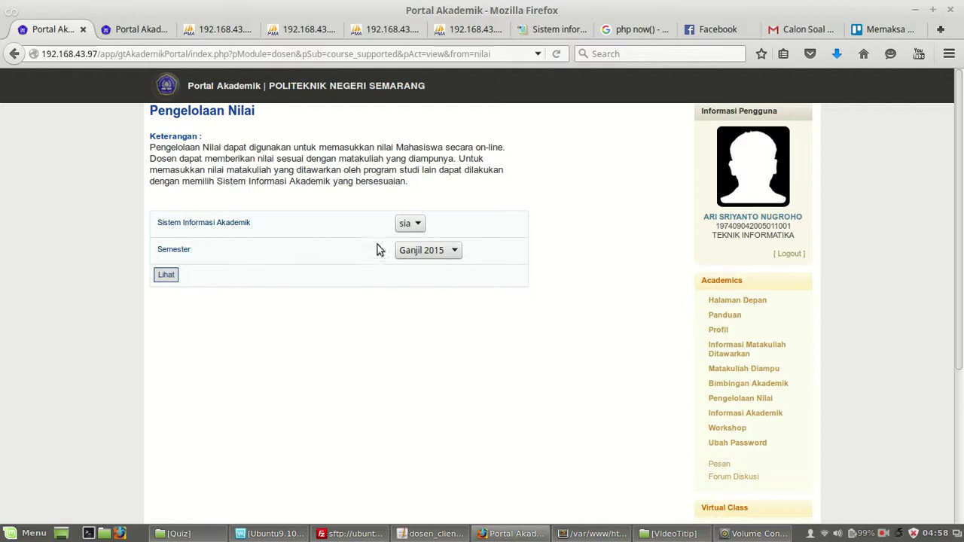
pyautogui.click(165, 275)
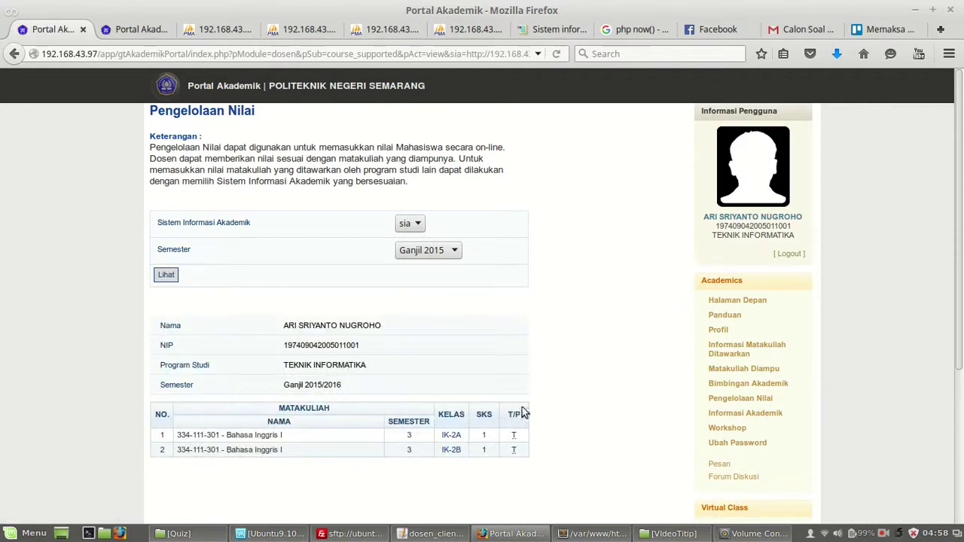
pyautogui.scroll(-2, 450, 403)
pyautogui.scroll(-1, 450, 404)
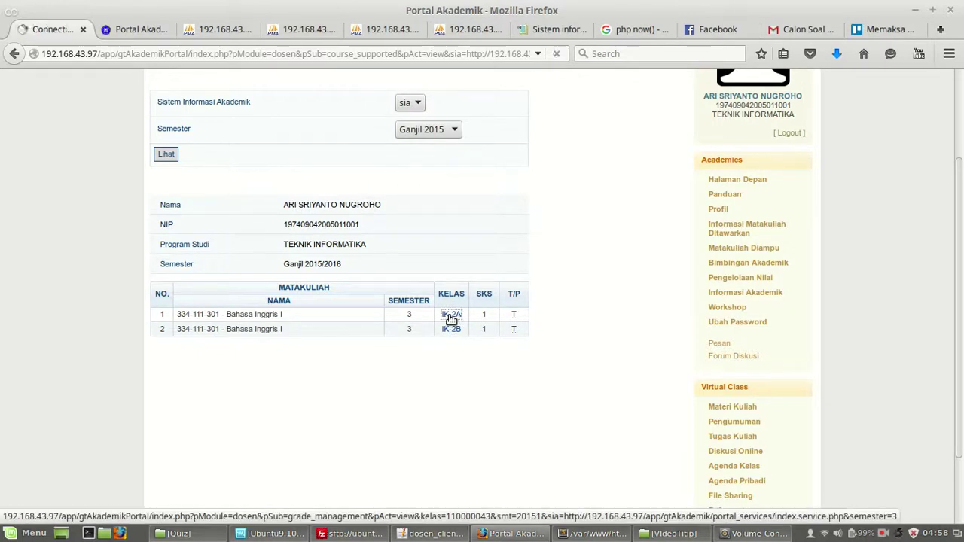
pyautogui.click(452, 315)
# Examine the class IK-2A grade table, including the N1, N2 and N3 fields and the Tampilkan Nilai Ke Mahasiswa setting
pyautogui.scroll(-5, 620, 311)
pyautogui.scroll(5, 619, 314)
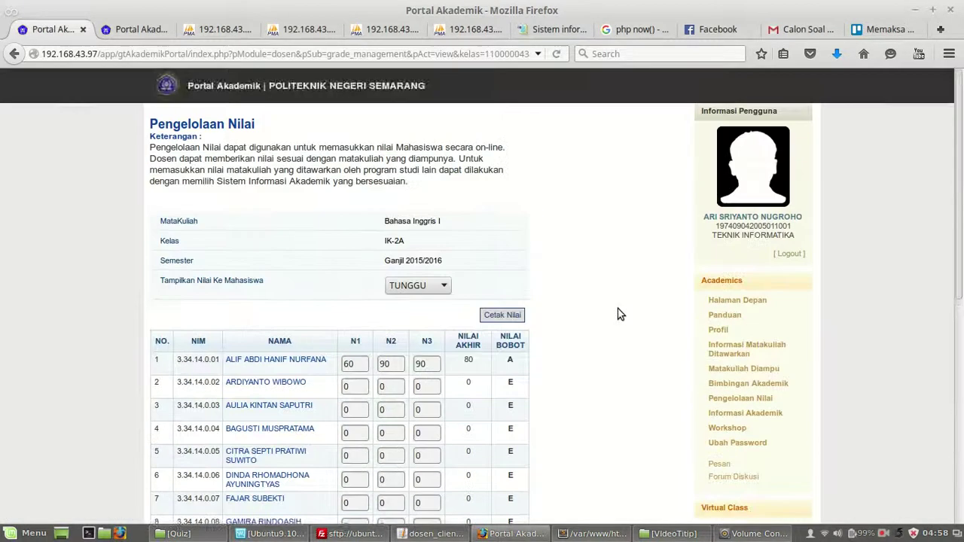
pyautogui.scroll(-10, 619, 314)
pyautogui.scroll(5, 619, 314)
pyautogui.scroll(2, 610, 315)
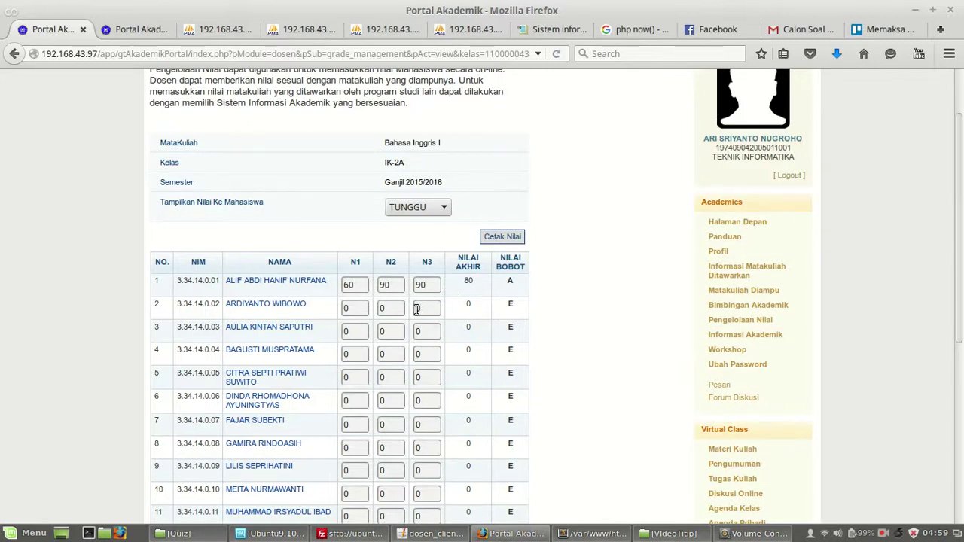
pyautogui.scroll(-8, 417, 309)
pyautogui.scroll(7, 419, 312)
pyautogui.scroll(1, 419, 312)
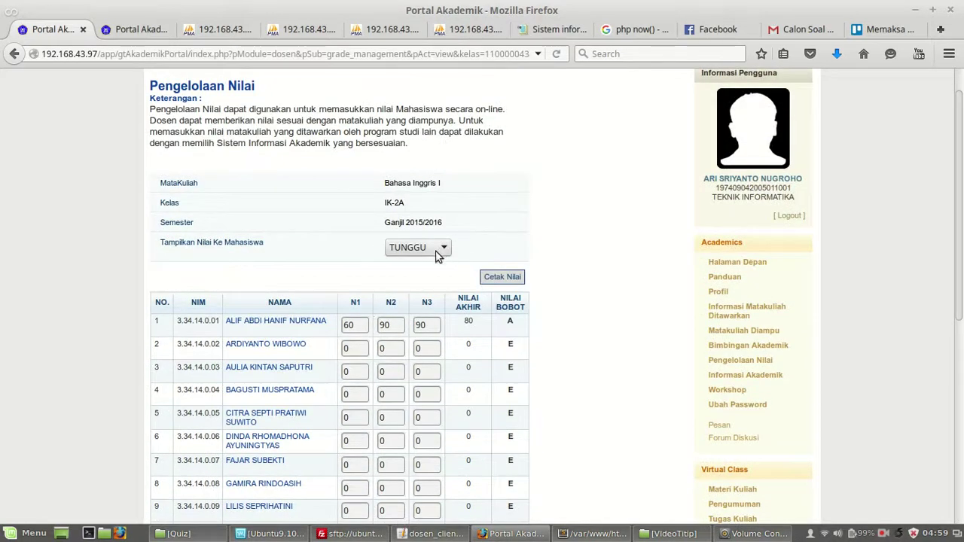
# Switch to Sistem Informasi Akademik, try to open the active semester's detail, and log in with the saved administrator username and password
pyautogui.click(536, 30)
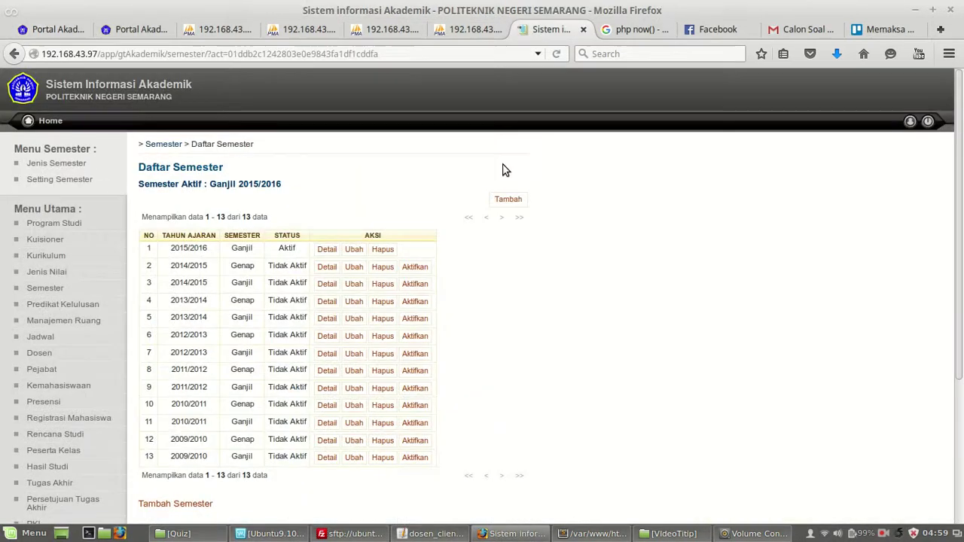
pyautogui.click(337, 251)
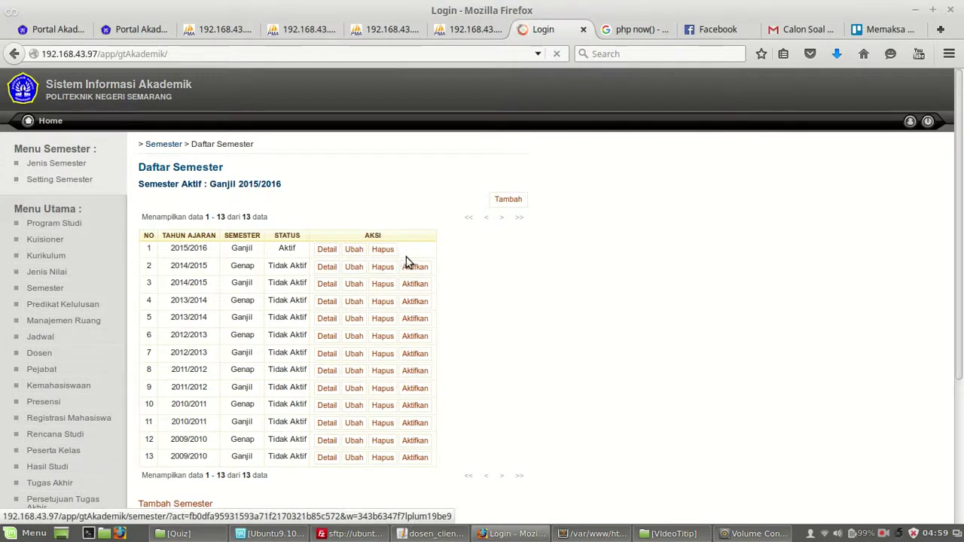
pyautogui.click(466, 254)
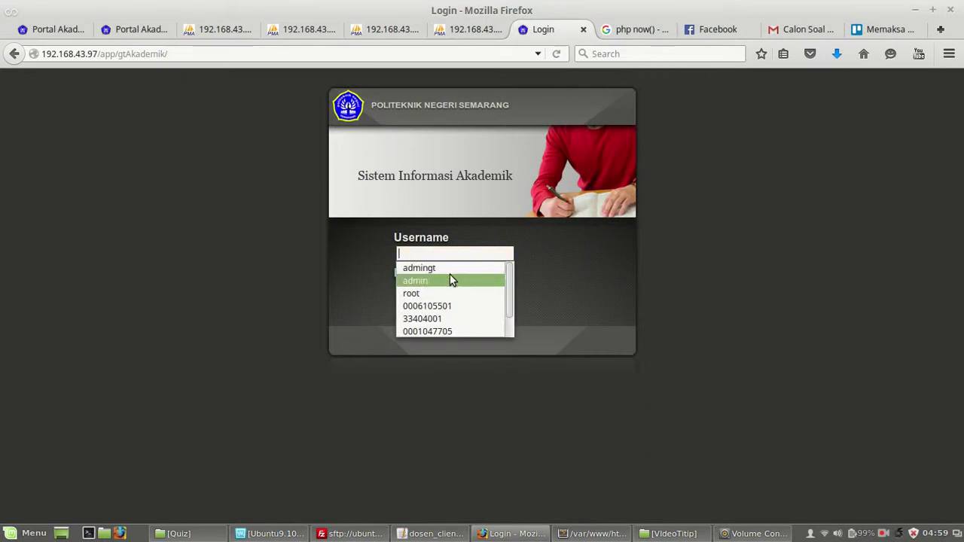
pyautogui.click(453, 275)
pyautogui.press('Return')
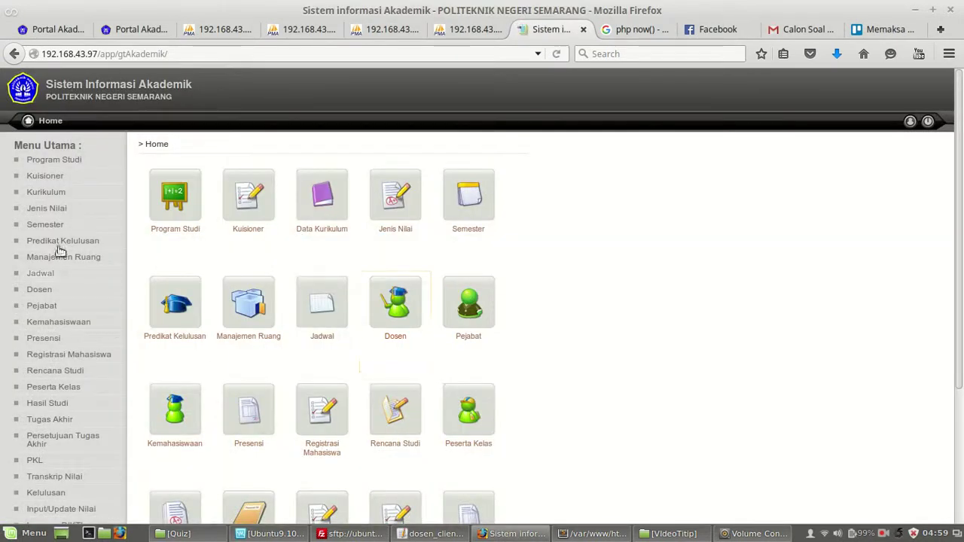
# Open the detail of the active Ganjil 2015/2016 semester in Setting Semester
pyautogui.click(47, 225)
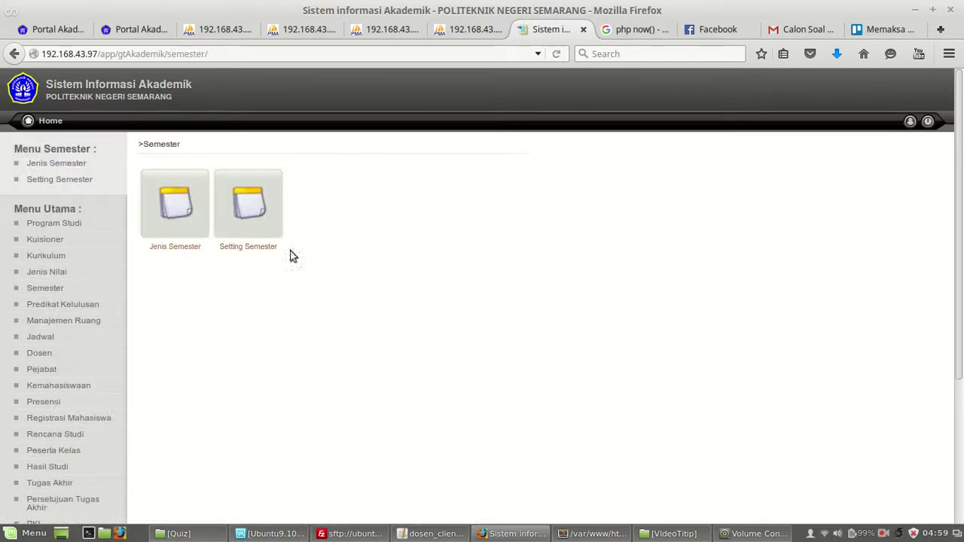
pyautogui.click(251, 239)
pyautogui.click(327, 250)
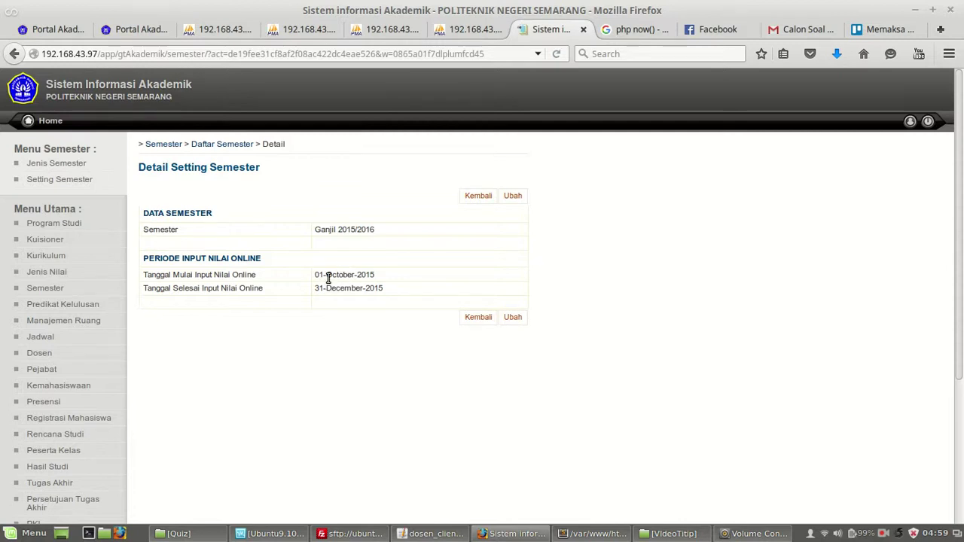
# Examine the start and end dates for online grade input, and move this browser tab beside the two Portal Akademik tabs
pyautogui.moveTo(317, 274); pyautogui.dragTo(383, 292)
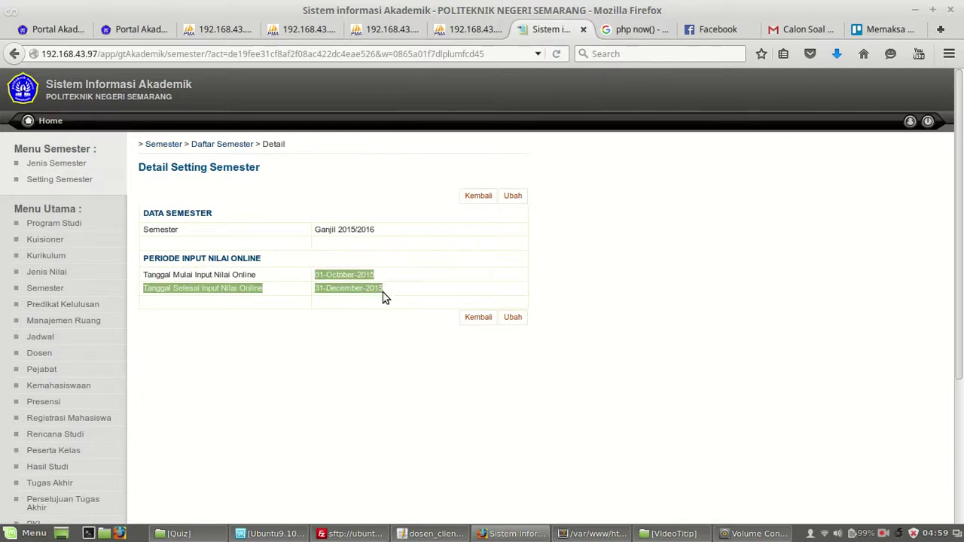
pyautogui.click(383, 292)
pyautogui.moveTo(328, 277); pyautogui.dragTo(392, 299)
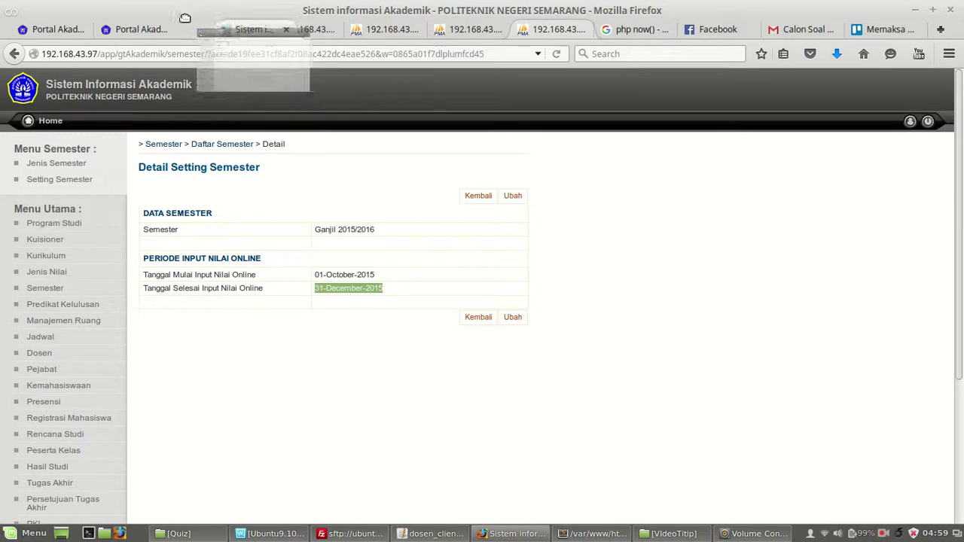
pyautogui.moveTo(543, 32); pyautogui.dragTo(181, 27)
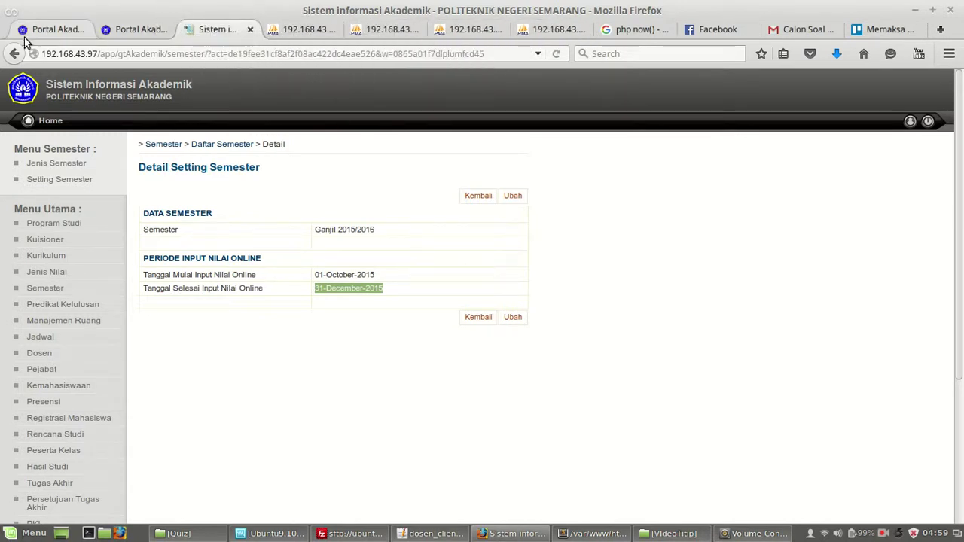
# Switch back to Portal Akademik and examine the class IK-2A grade table down to the options beneath its last row
pyautogui.click(43, 31)
pyautogui.scroll(-2, 414, 226)
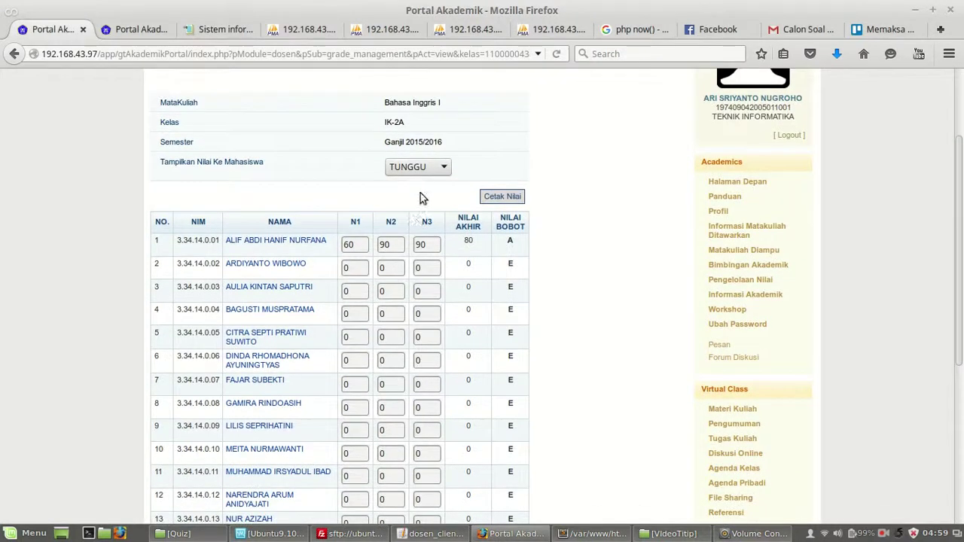
pyautogui.scroll(2, 440, 214)
pyautogui.scroll(-5, 435, 187)
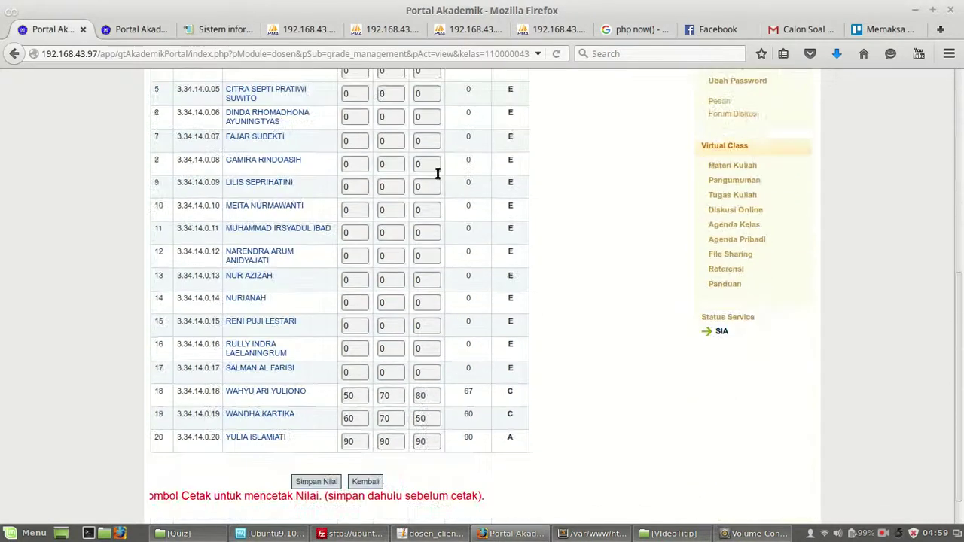
pyautogui.scroll(5, 442, 334)
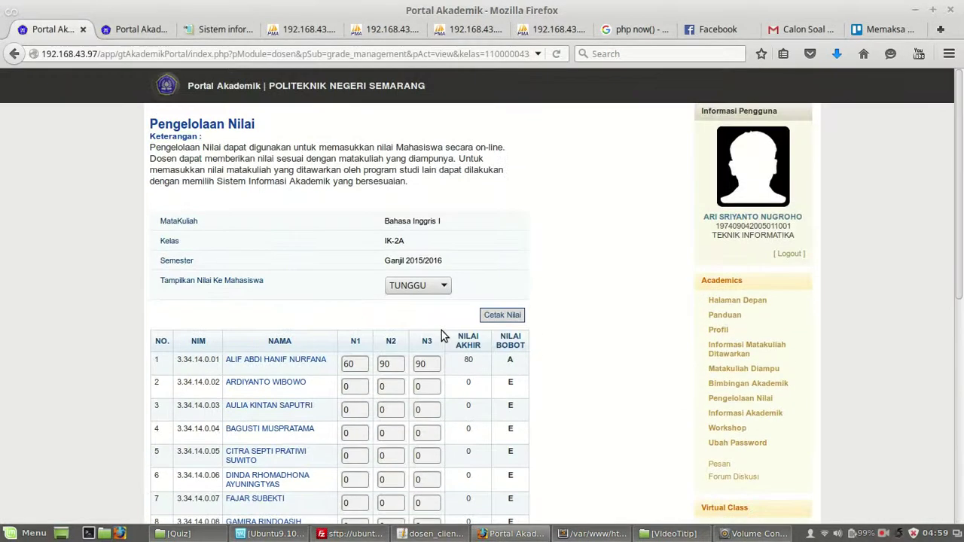
pyautogui.scroll(-5, 441, 310)
pyautogui.scroll(5, 617, 407)
pyautogui.scroll(-5, 653, 424)
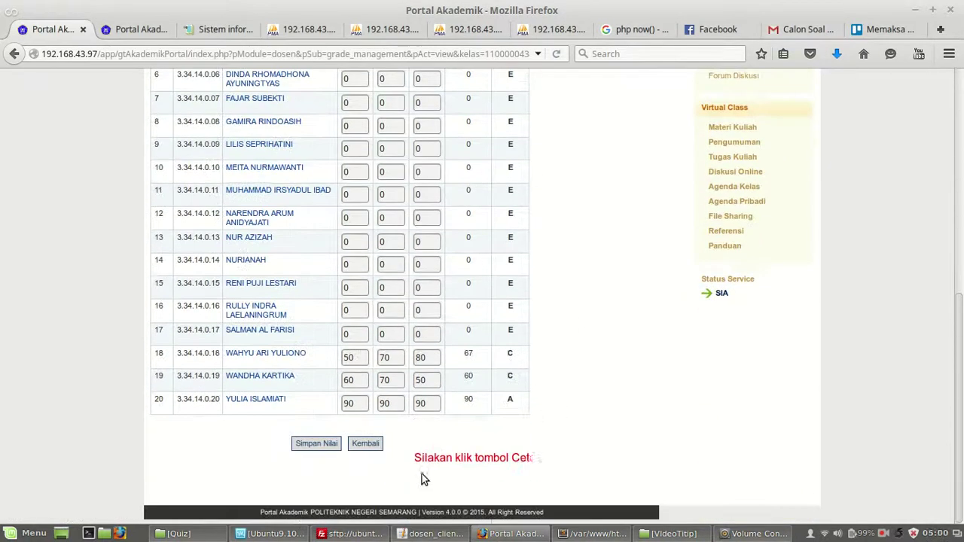
# Return from the IK-2A grade table to the class list and choose Genap 2014 as the semester
pyautogui.click(365, 444)
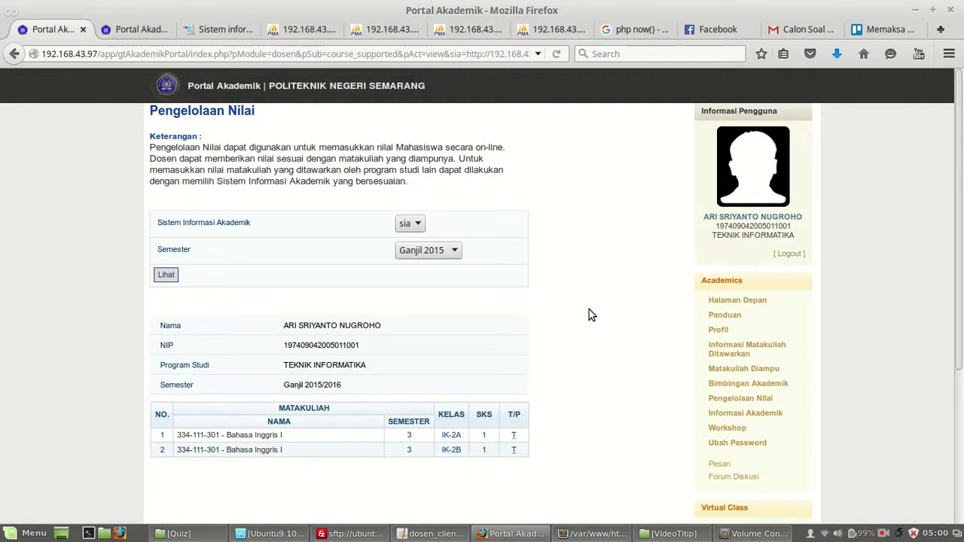
pyautogui.click(455, 252)
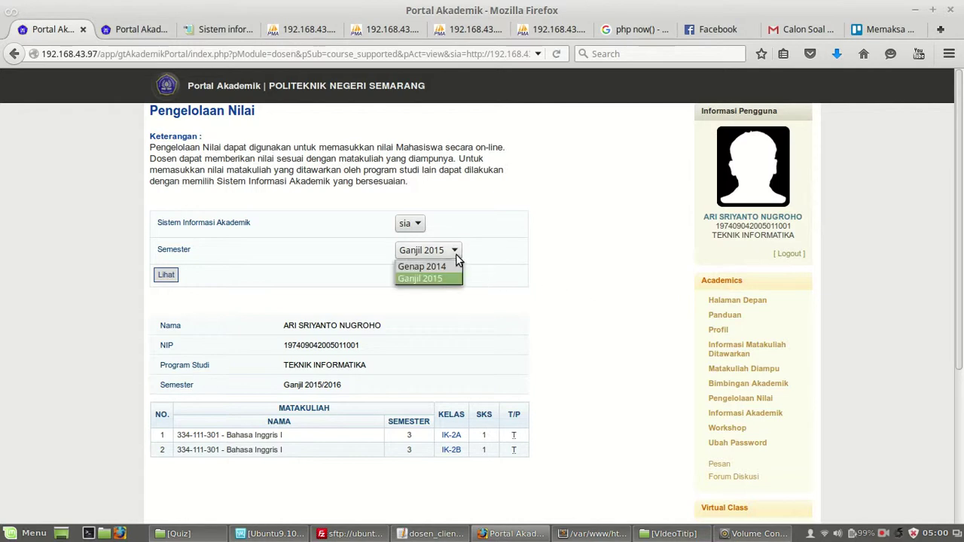
pyautogui.click(449, 266)
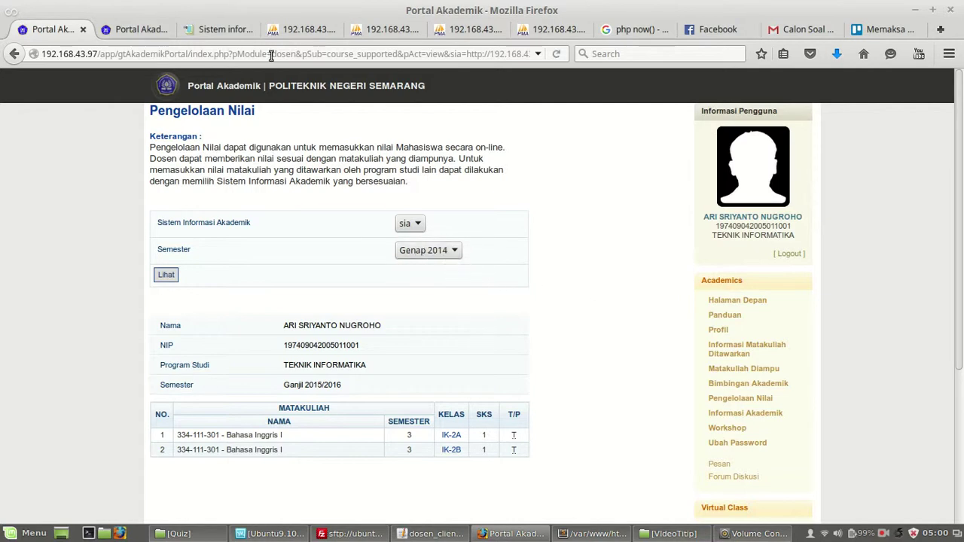
# Switch to Sistem Informasi Akademik and check the status of Genap 2014/2015 in Daftar Semester
pyautogui.click(225, 32)
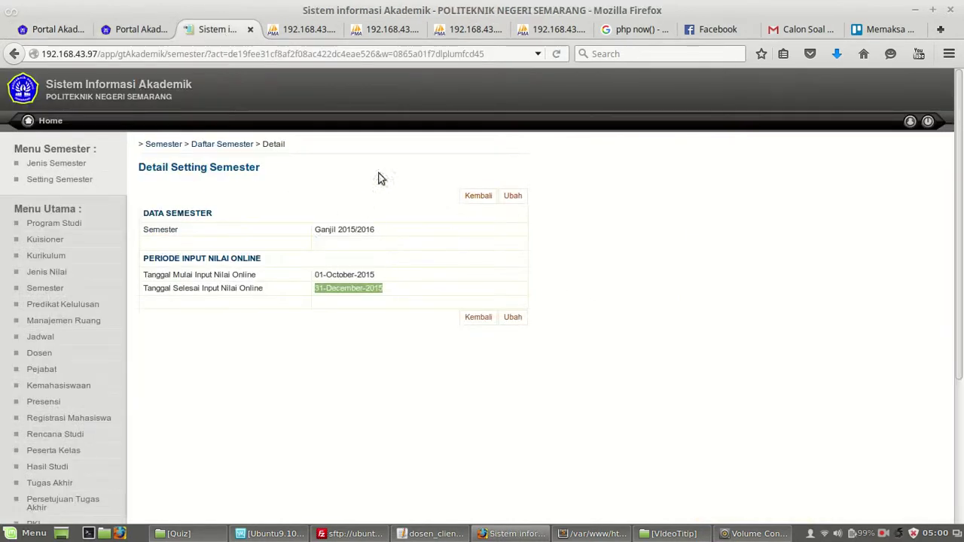
pyautogui.click(217, 145)
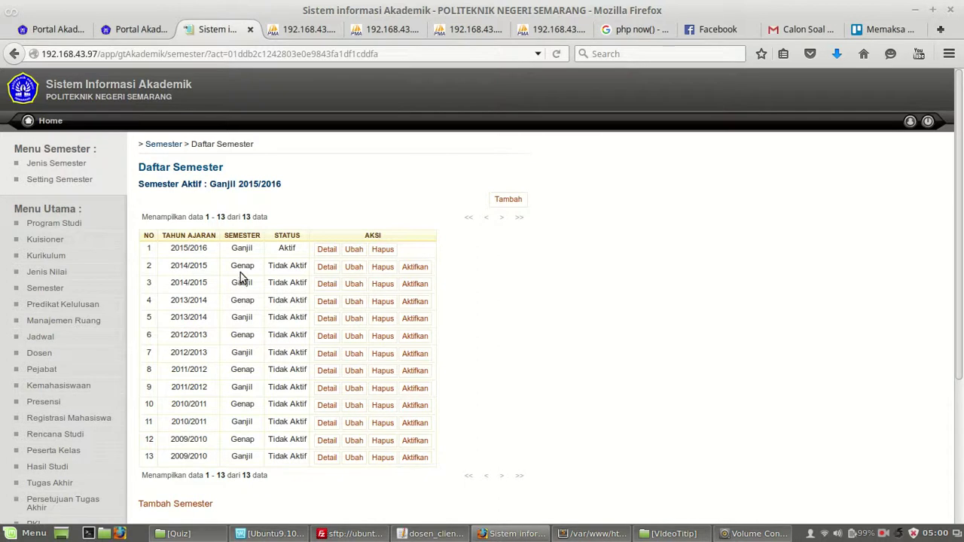
# Switch back to Portal Akademik, list the Genap 2014 classes, and open the grades of Komunikasi Data class TK-1C
pyautogui.click(54, 30)
pyautogui.click(173, 279)
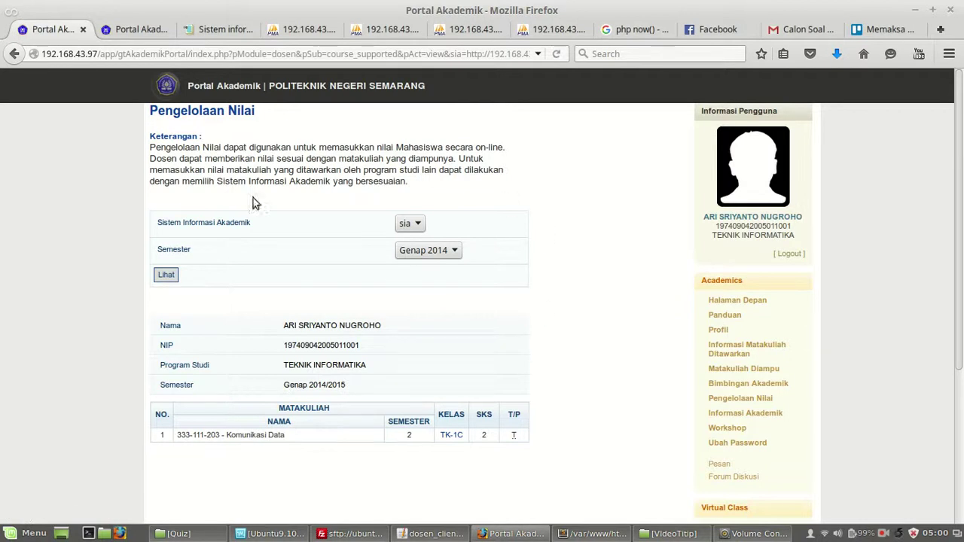
pyautogui.click(456, 439)
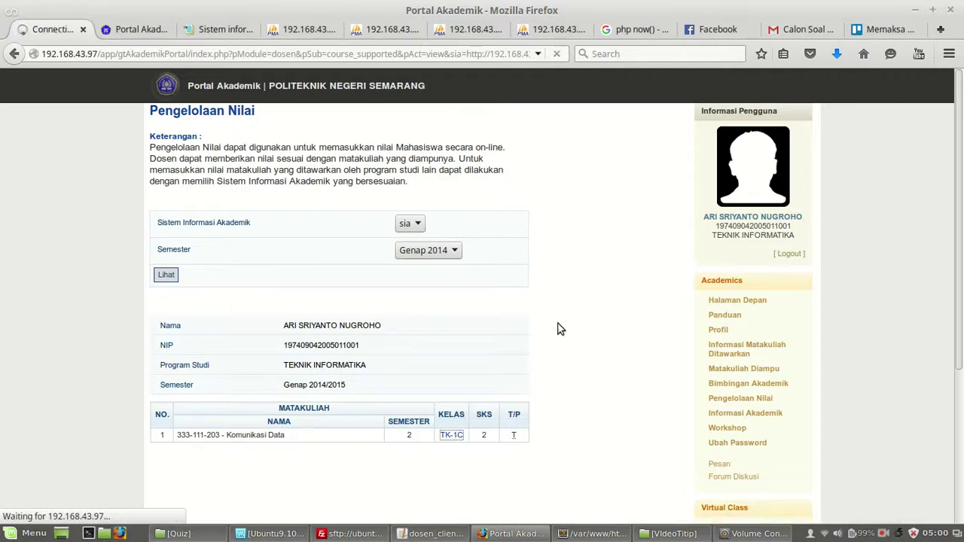
# Examine the TK-1C grade table and check whether the first student's N1 and N3 fields can be edited
pyautogui.scroll(-5, 561, 318)
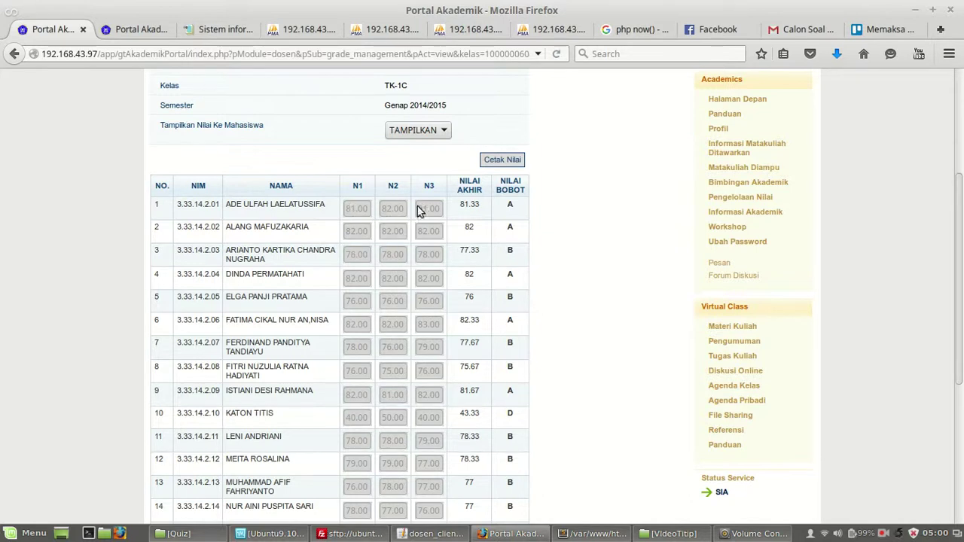
pyautogui.scroll(-7, 465, 234)
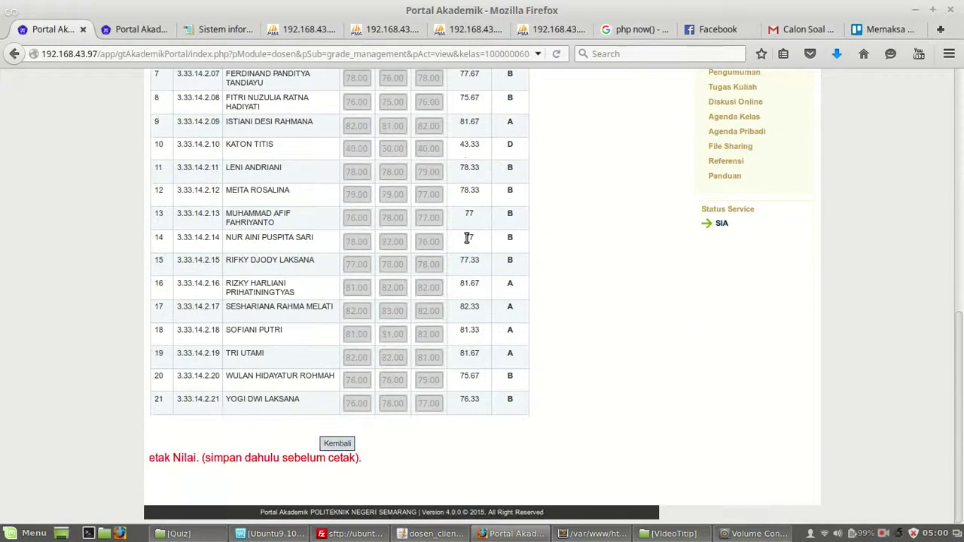
pyautogui.scroll(8, 469, 238)
pyautogui.click(349, 268)
pyautogui.doubleClick(351, 268)
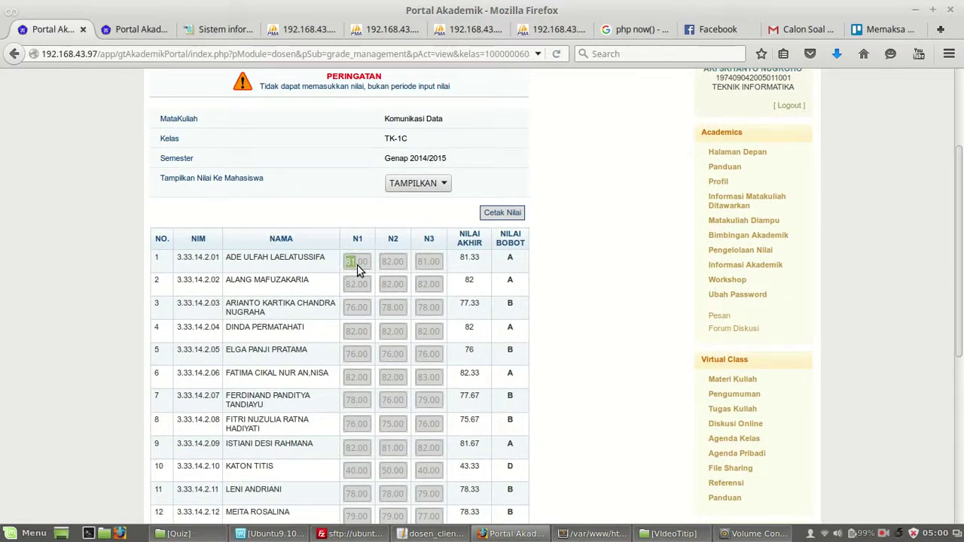
pyautogui.doubleClick(440, 266)
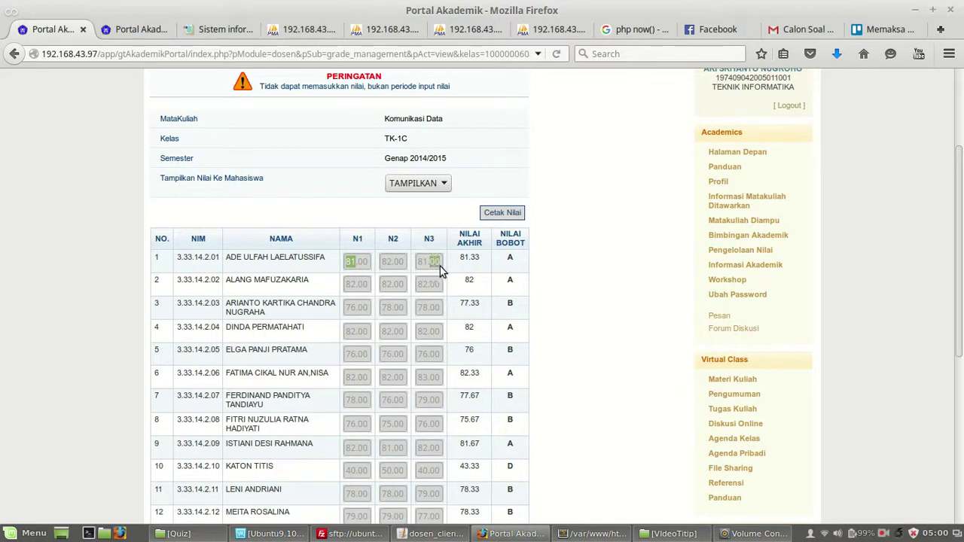
# Open the printable TK-1C grade sheet, cancel the printing, and examine the grades and the date line under the table
pyautogui.click(500, 213)
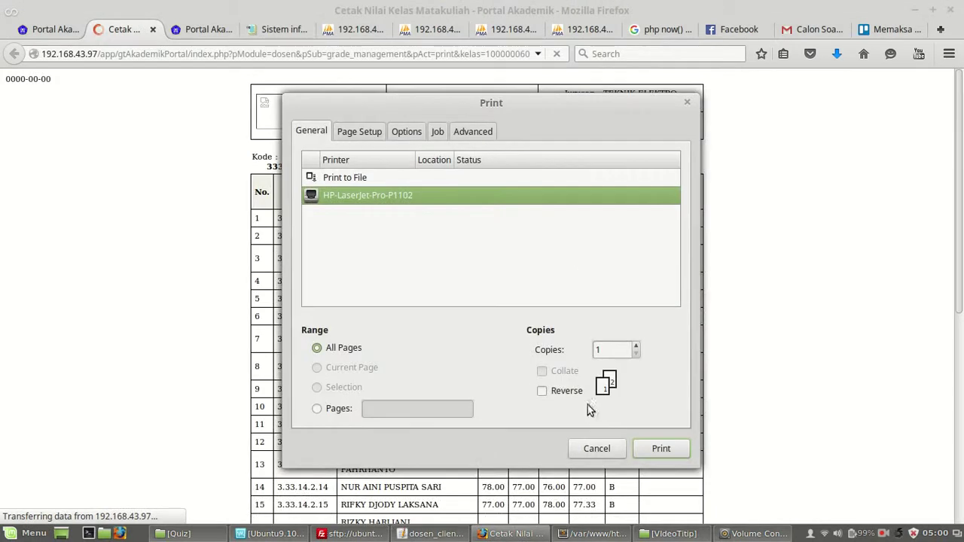
pyautogui.click(615, 448)
pyautogui.scroll(-6, 732, 300)
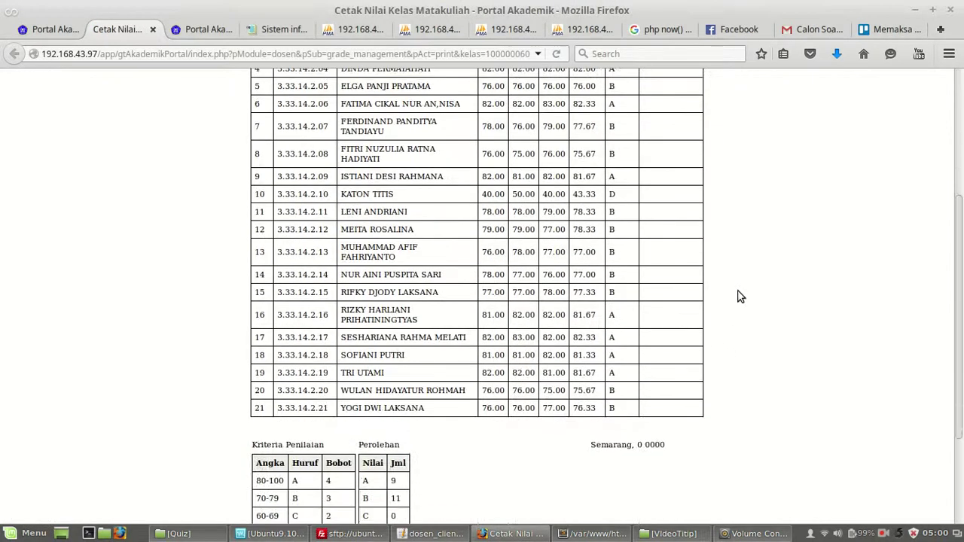
pyautogui.moveTo(556, 309); pyautogui.dragTo(507, 308)
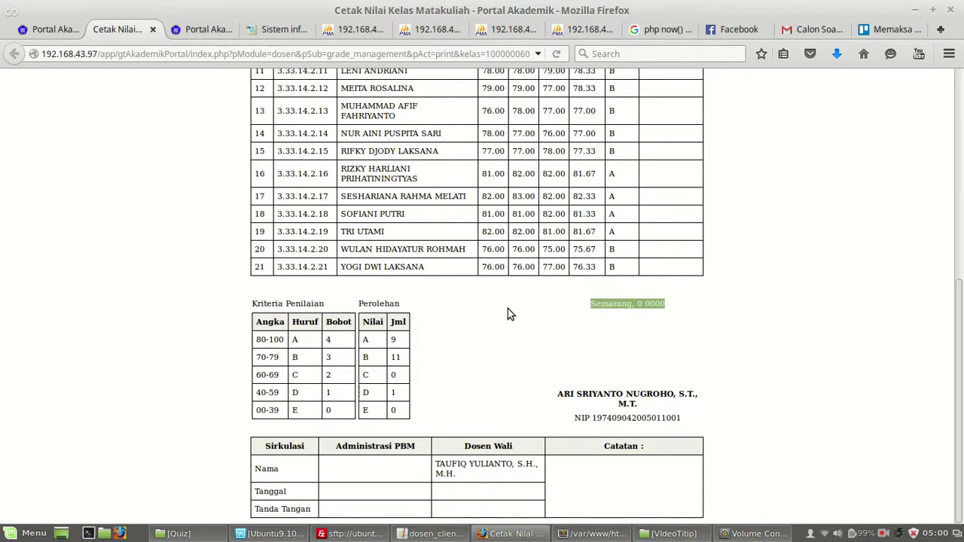
pyautogui.scroll(5, 508, 309)
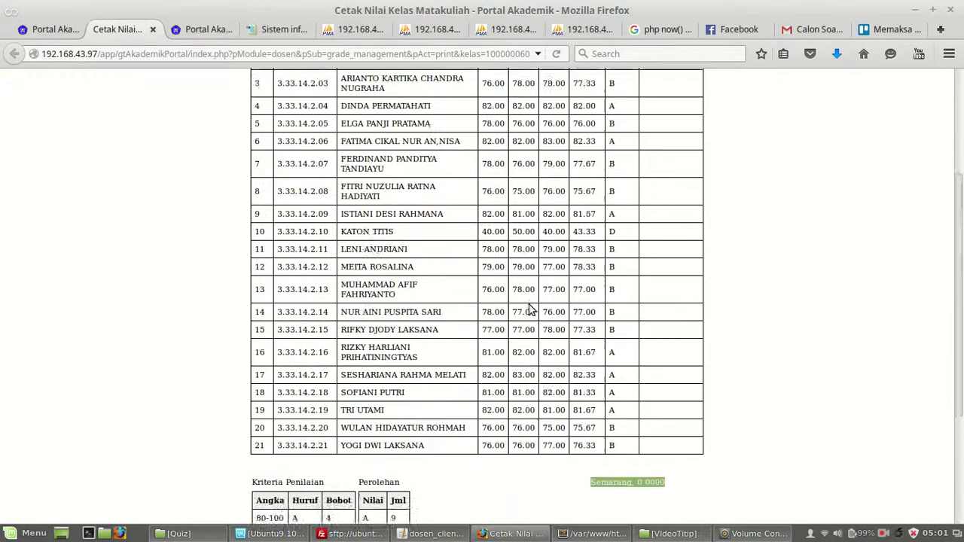
# Return to the TK-1C grade page and examine its grade columns, Cetak Nilai option and Semester entry
pyautogui.click(56, 30)
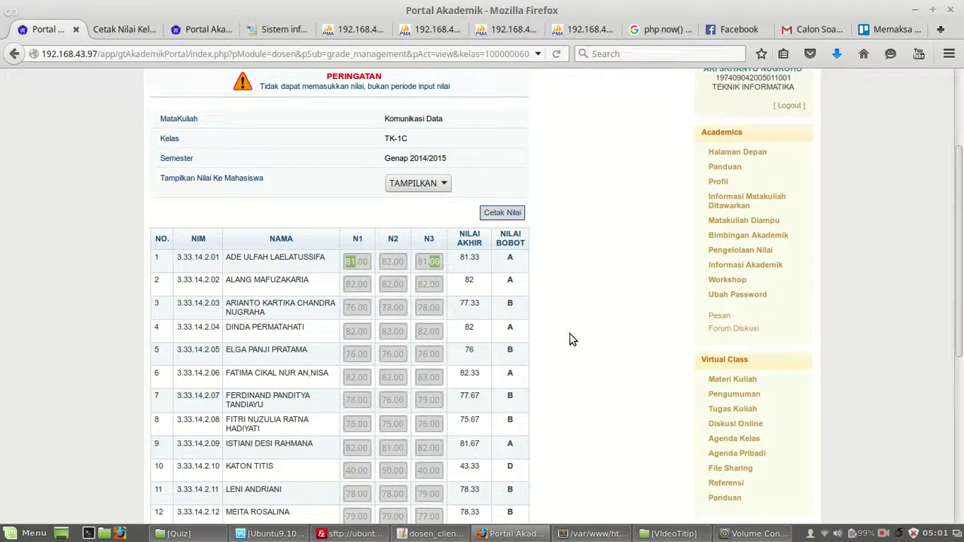
pyautogui.scroll(-5, 576, 307)
pyautogui.scroll(4, 568, 369)
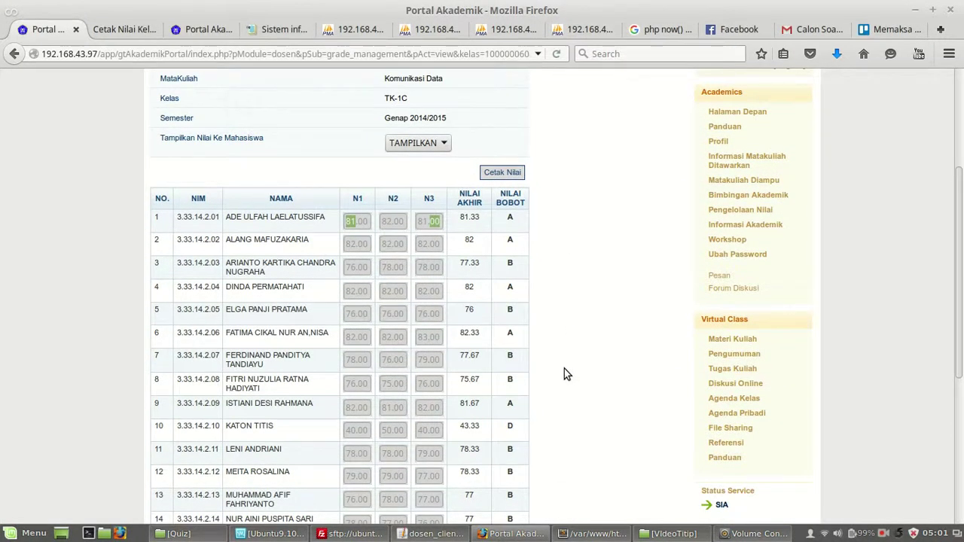
pyautogui.scroll(2, 565, 368)
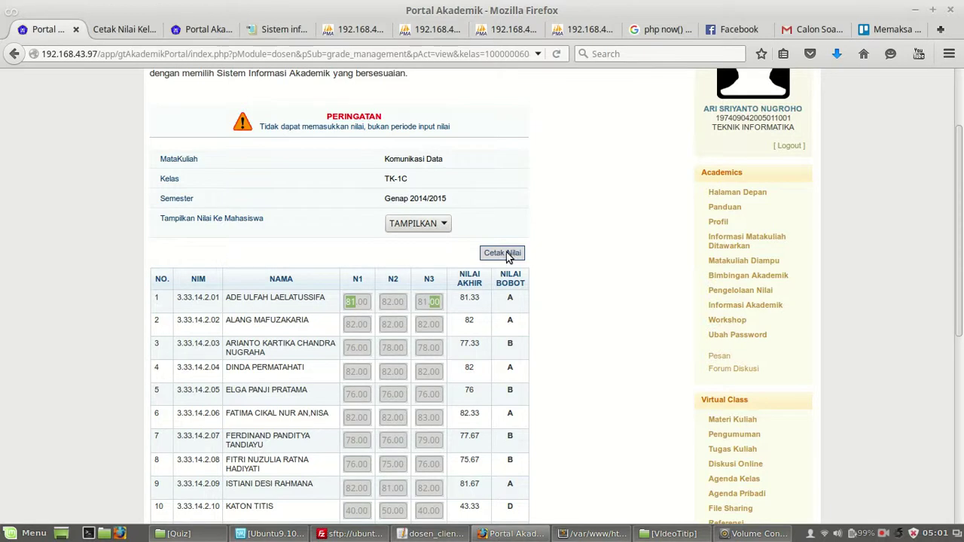
pyautogui.scroll(-5, 541, 265)
pyautogui.scroll(3, 541, 264)
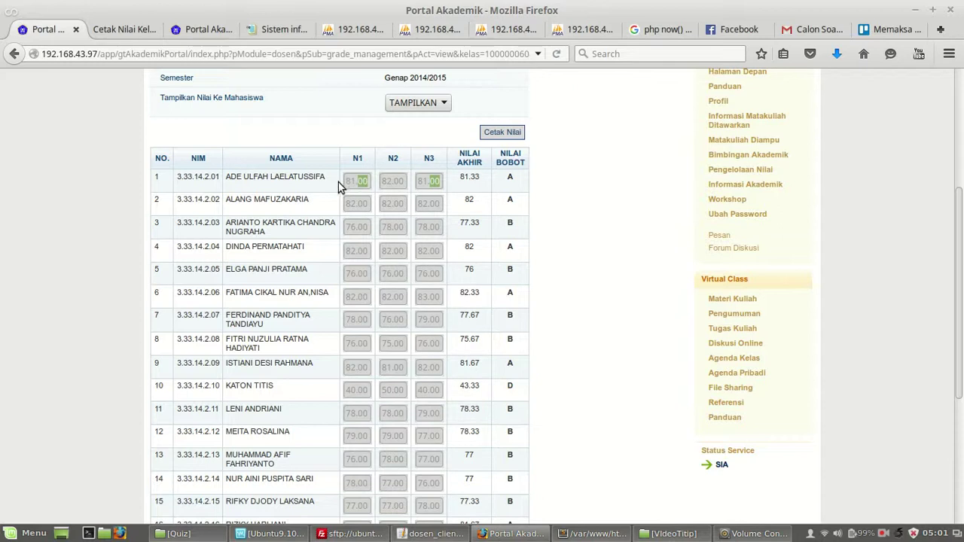
pyautogui.scroll(2, 351, 187)
pyautogui.moveTo(448, 200)
pyautogui.mouseDown()
pyautogui.moveTo(381, 198)
pyautogui.moveTo(467, 201)
pyautogui.mouseUp()
pyautogui.click(413, 201)
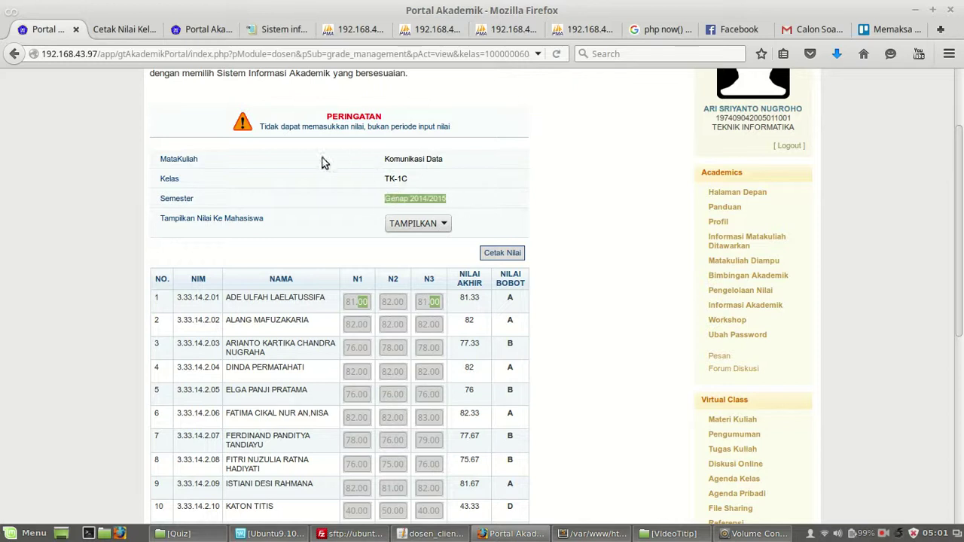
# Switch to Sistem Informasi Akademik and open the Genap 2014/2015 semester's detail to check its online grade input period
pyautogui.click(258, 36)
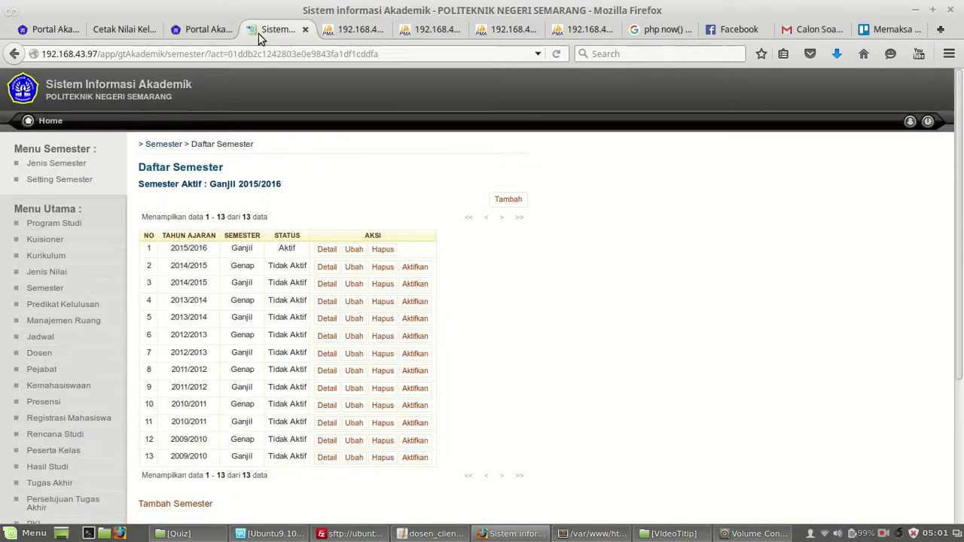
pyautogui.click(332, 269)
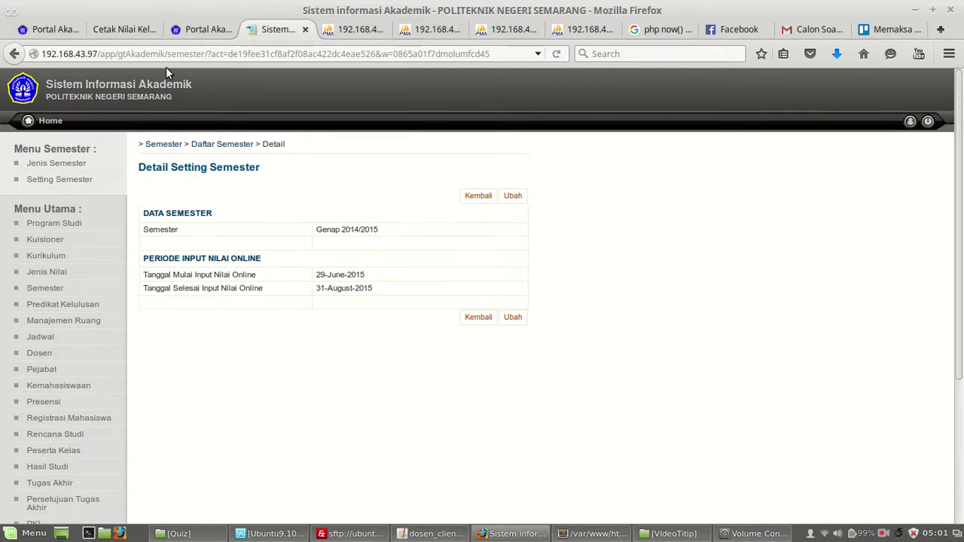
# Switch back to Portal Akademik and examine the PERINGATAN notice above the TK-1C grades and the options below the table
pyautogui.click(38, 32)
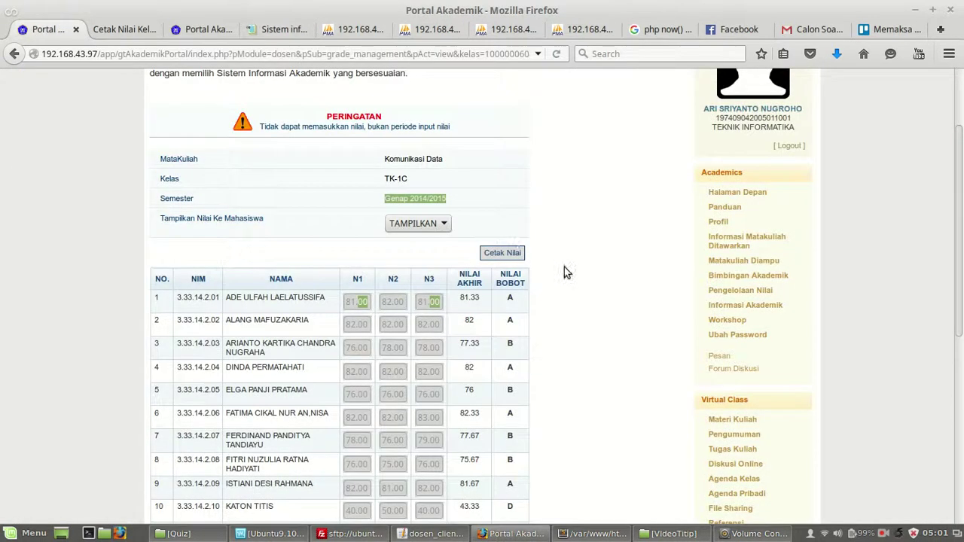
pyautogui.scroll(-8, 566, 270)
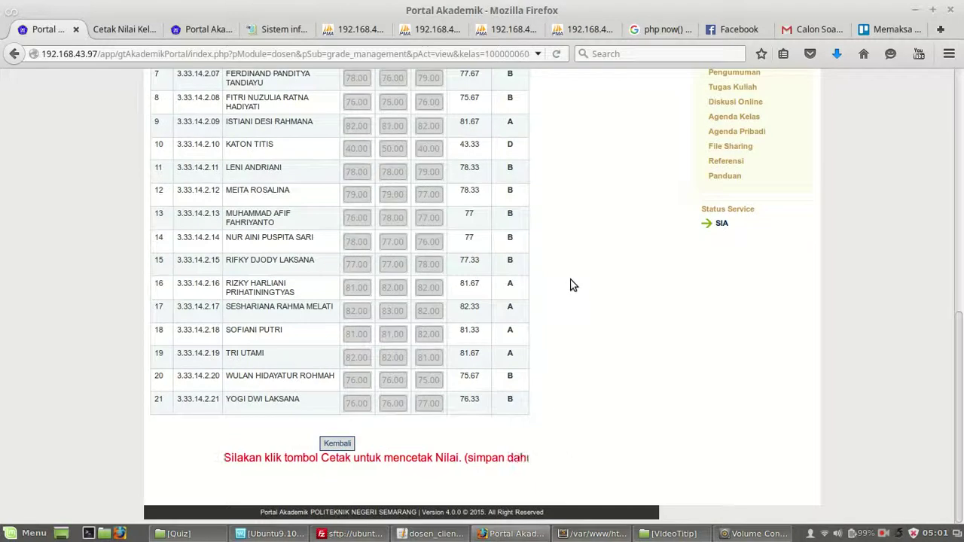
pyautogui.scroll(7, 575, 286)
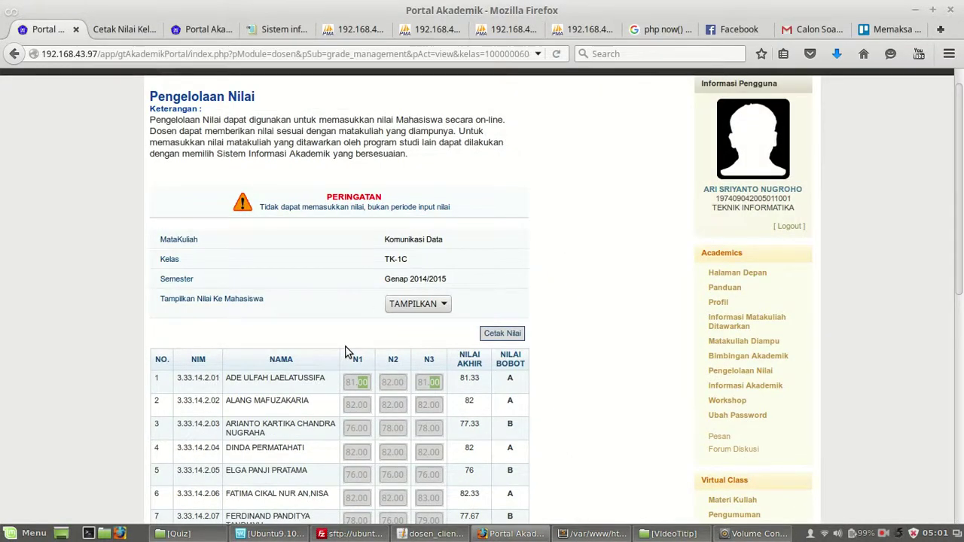
pyautogui.scroll(-4, 346, 352)
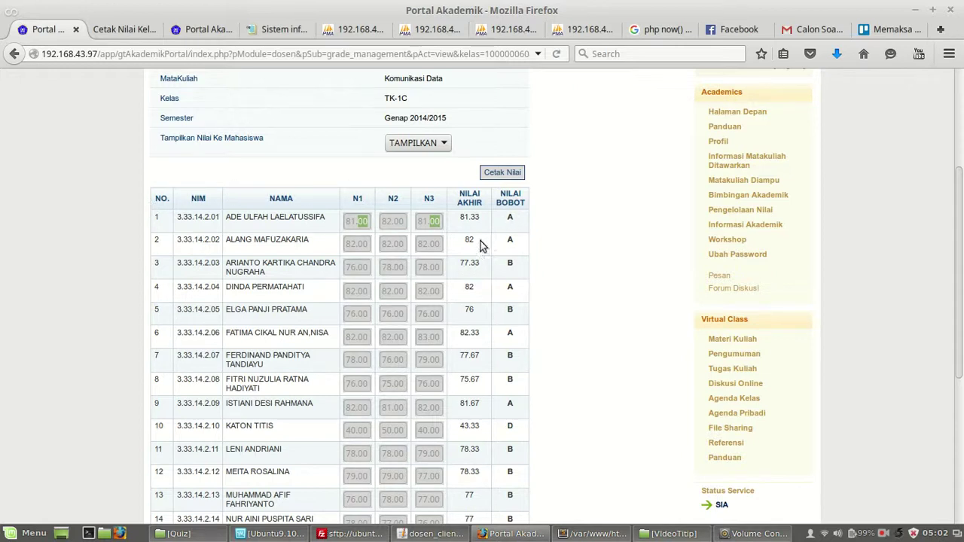
pyautogui.scroll(3, 484, 279)
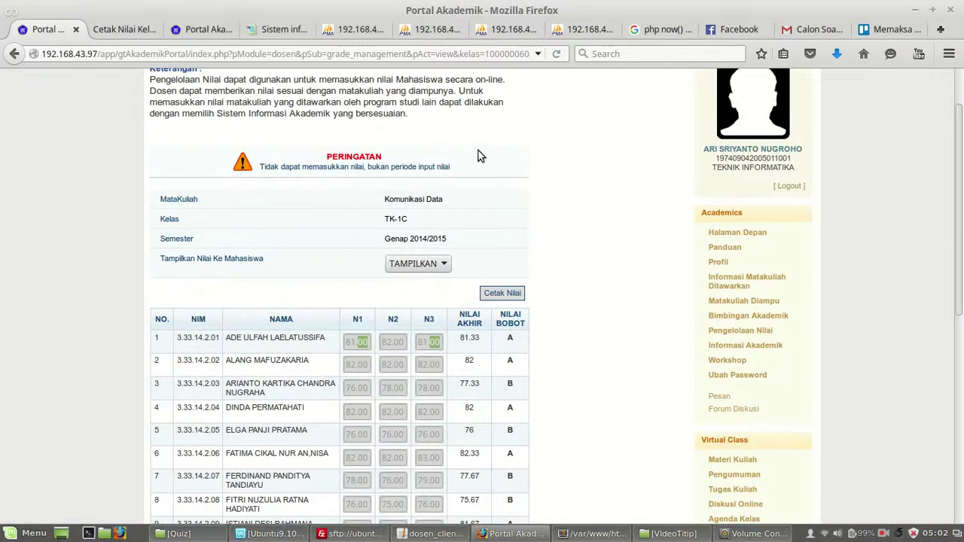
pyautogui.moveTo(265, 128); pyautogui.dragTo(187, 167)
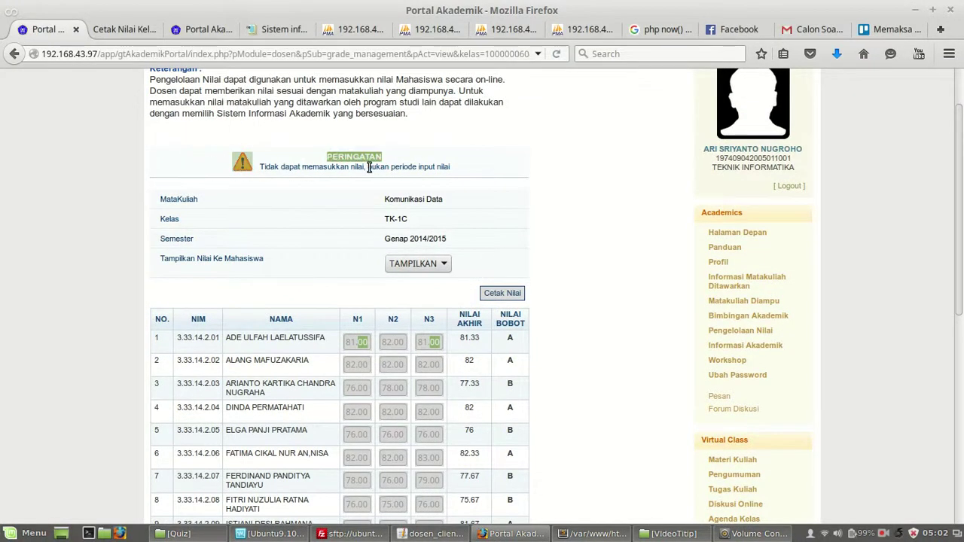
pyautogui.click(460, 175)
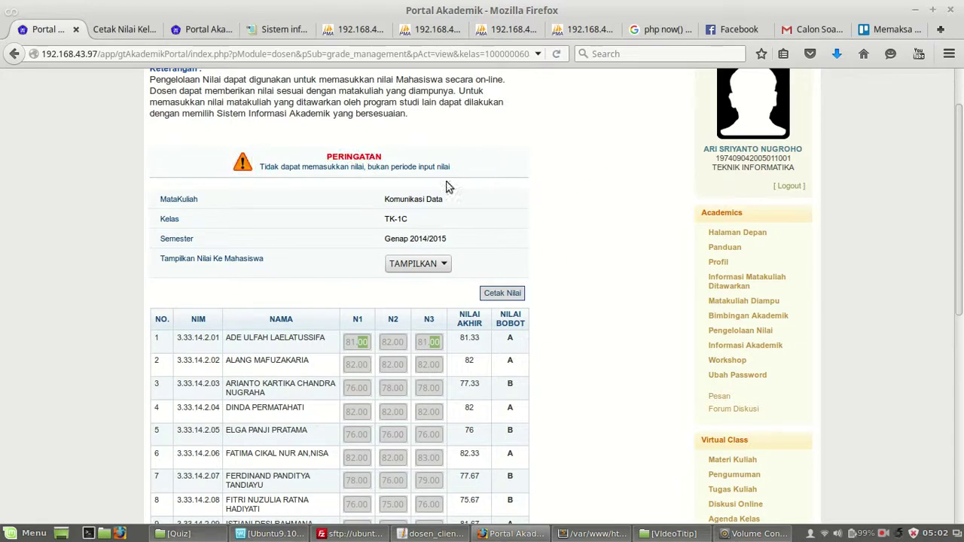
pyautogui.scroll(-5, 607, 321)
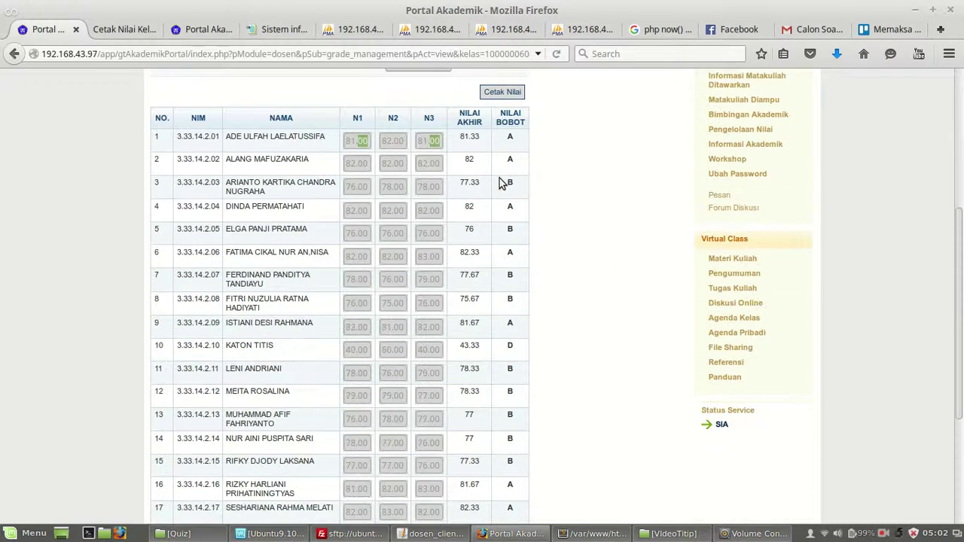
pyautogui.scroll(-5, 360, 388)
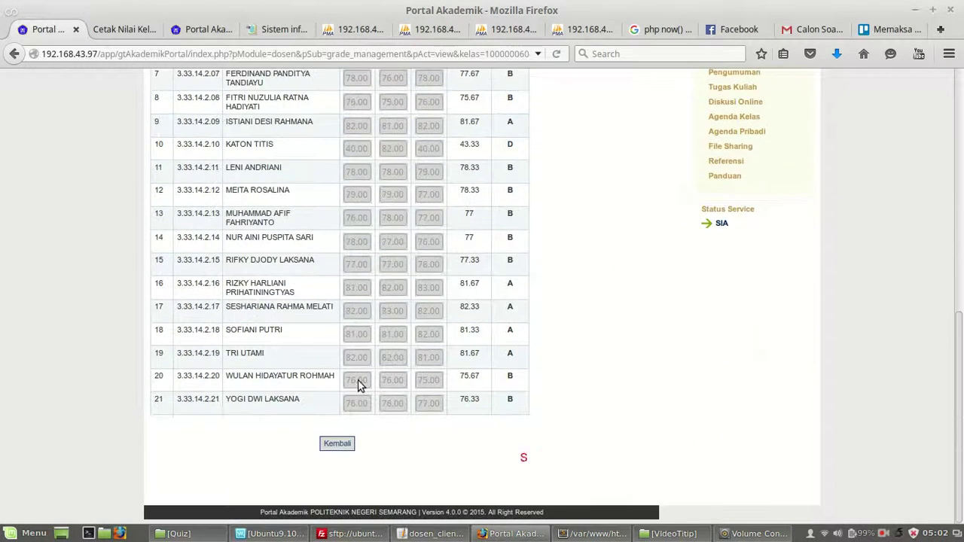
# Examine the TK-1C class details and the N1, N2 and N3 grade fields in the student table
pyautogui.scroll(5, 360, 388)
pyautogui.scroll(2, 360, 386)
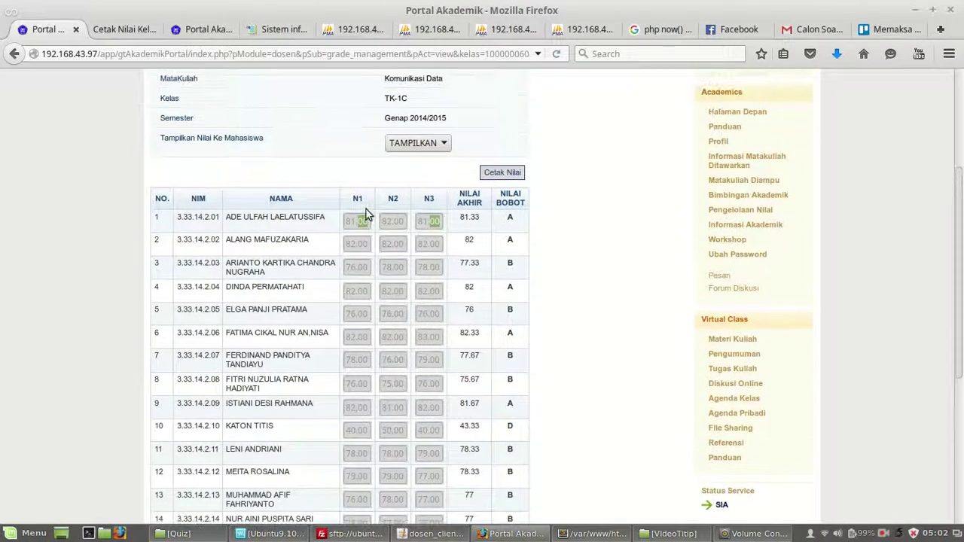
pyautogui.click(346, 229)
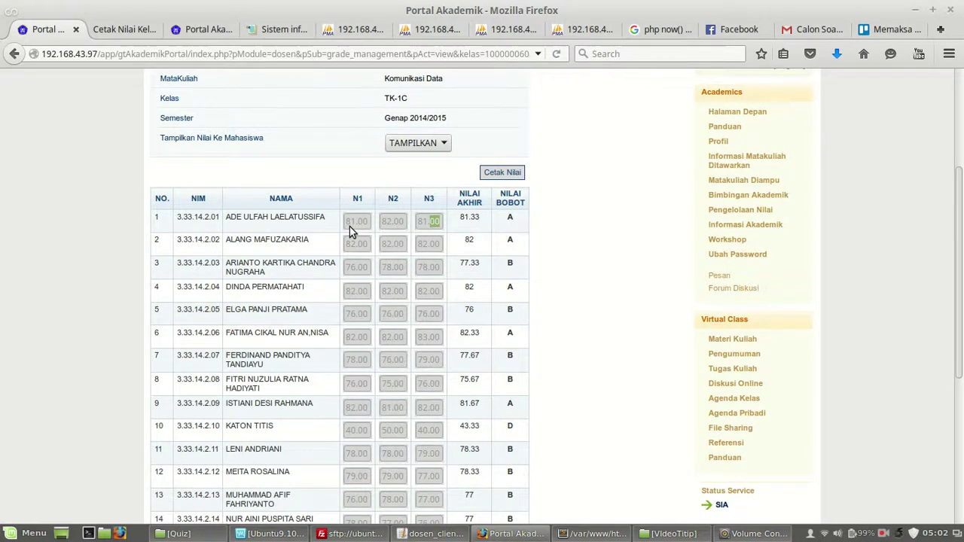
pyautogui.scroll(3, 349, 227)
pyautogui.scroll(2, 355, 241)
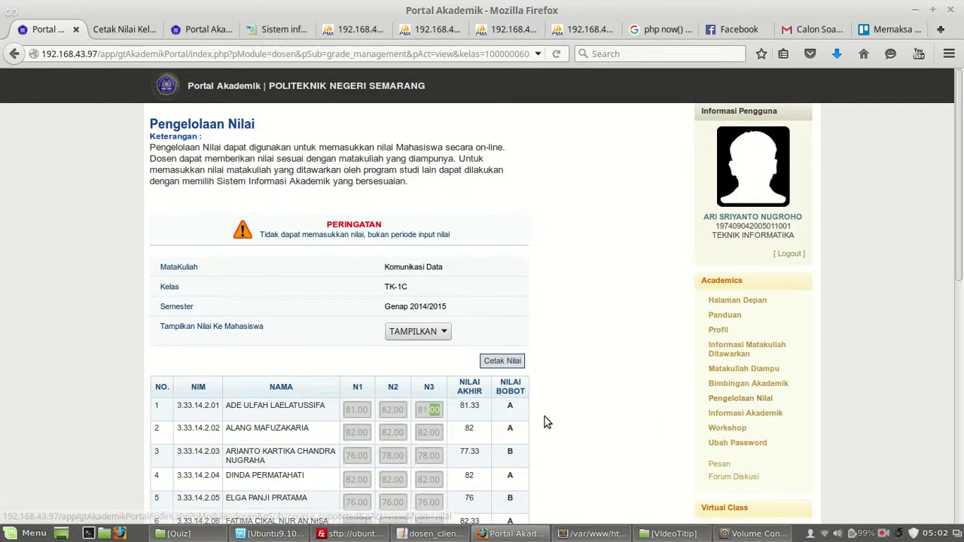
# Switch to gedit and examine the GetSemesterInformation function's parameters and service call in dosen_client.service.class.php
pyautogui.click(443, 532)
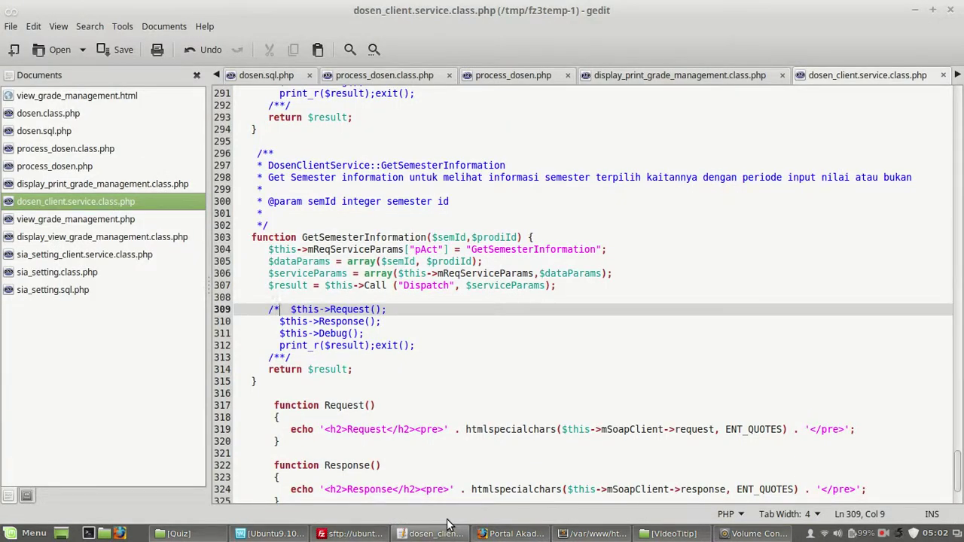
pyautogui.scroll(-3, 440, 355)
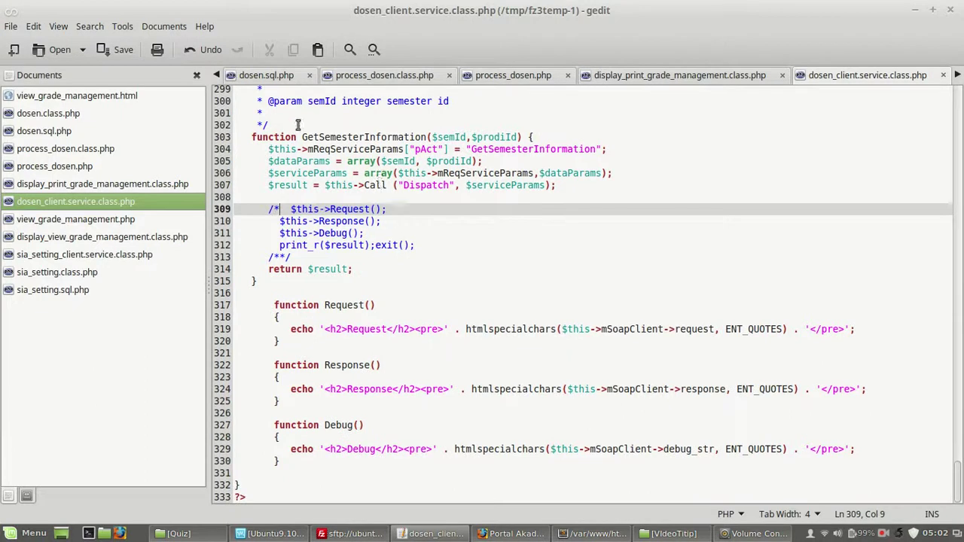
pyautogui.click(455, 138)
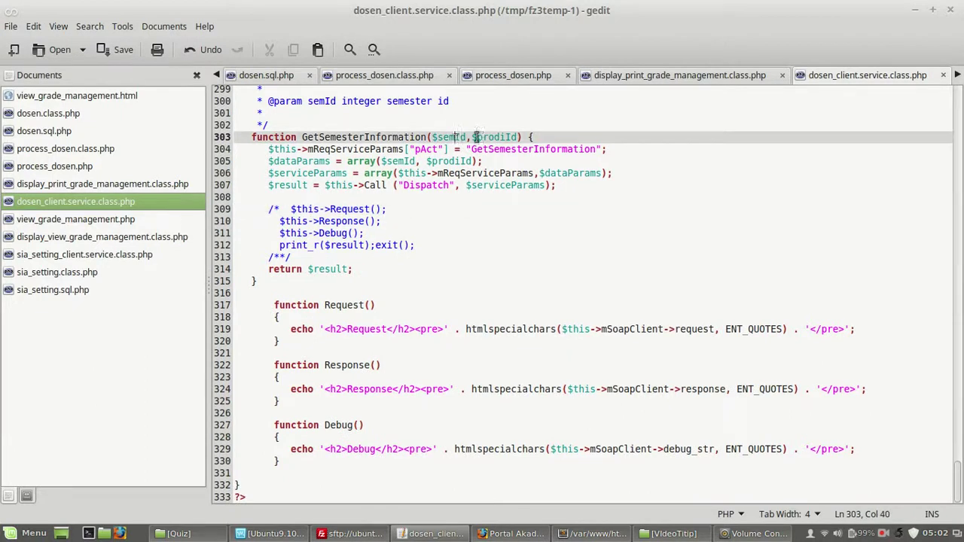
pyautogui.moveTo(320, 151); pyautogui.dragTo(534, 172)
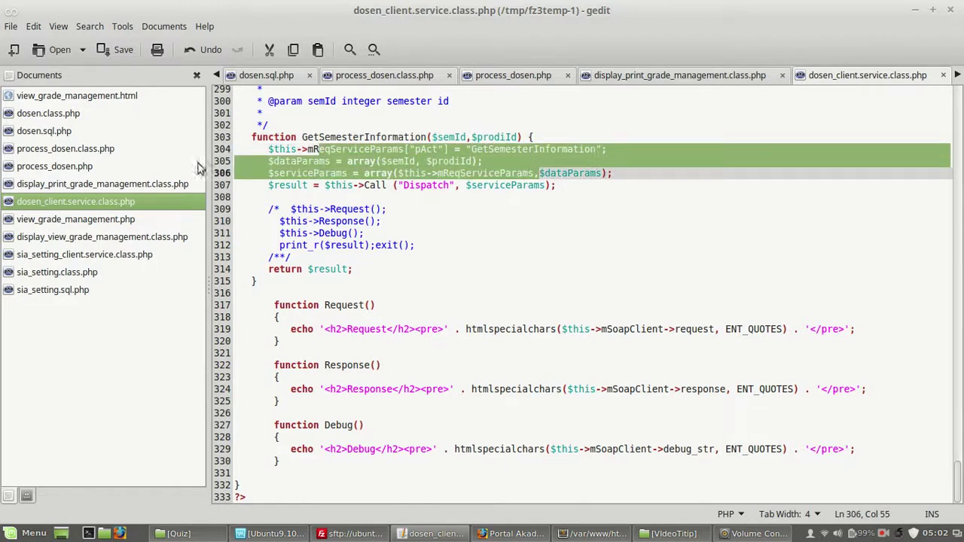
# Open dosen.class.php and examine the semId and prodiId assignments and the get_semester_information query call in GetSemesterInformation
pyautogui.click(74, 118)
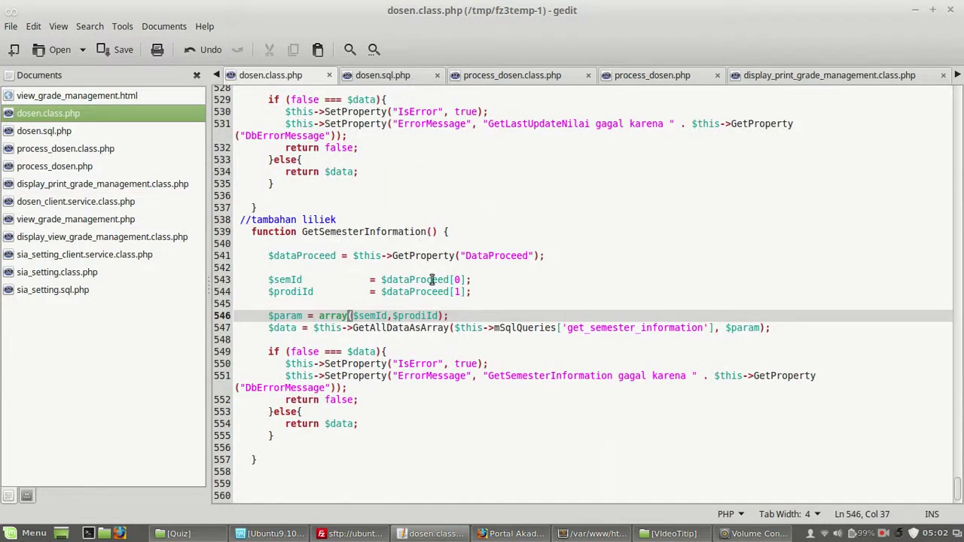
pyautogui.moveTo(431, 269); pyautogui.dragTo(526, 297)
pyautogui.click(526, 297)
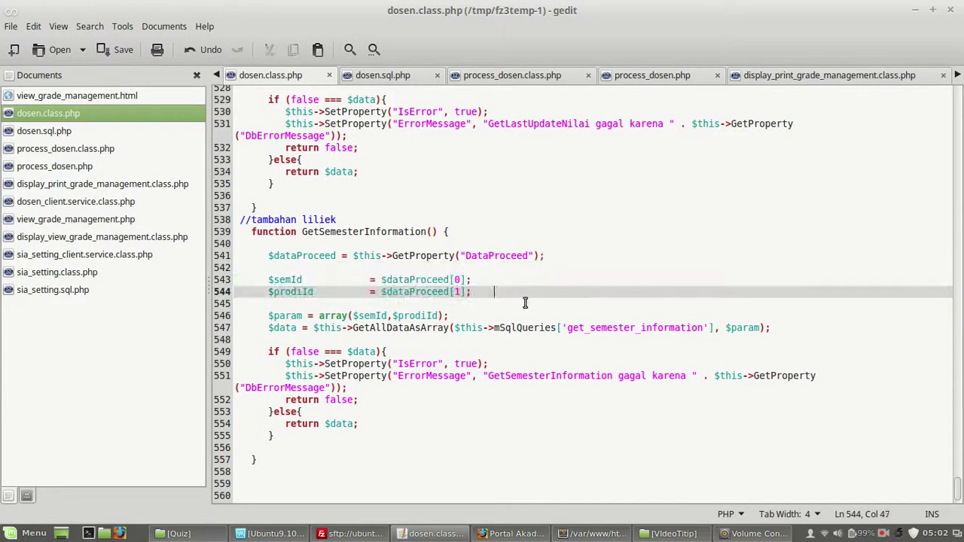
pyautogui.doubleClick(619, 329)
# Open dosen.sql.php and examine the get_semester_information query, including the sempSemId and sempProdiKode conditions in its WHERE clause
pyautogui.click(79, 134)
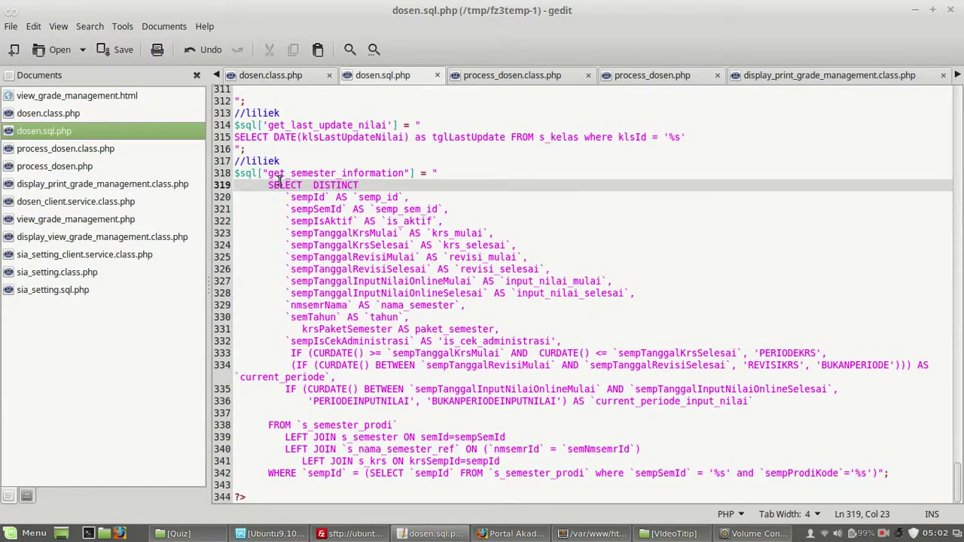
pyautogui.moveTo(264, 187); pyautogui.dragTo(843, 464)
pyautogui.click(746, 422)
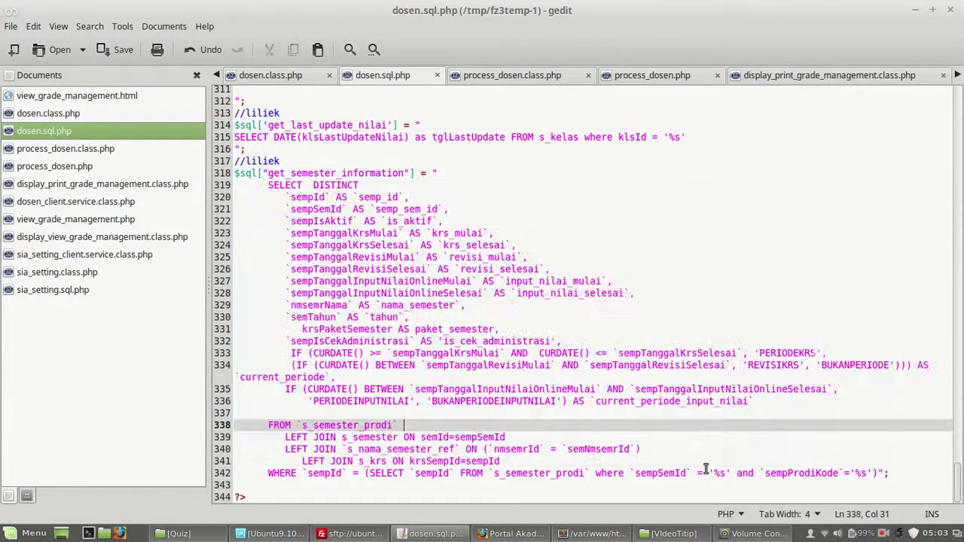
pyautogui.moveTo(718, 477); pyautogui.dragTo(687, 475)
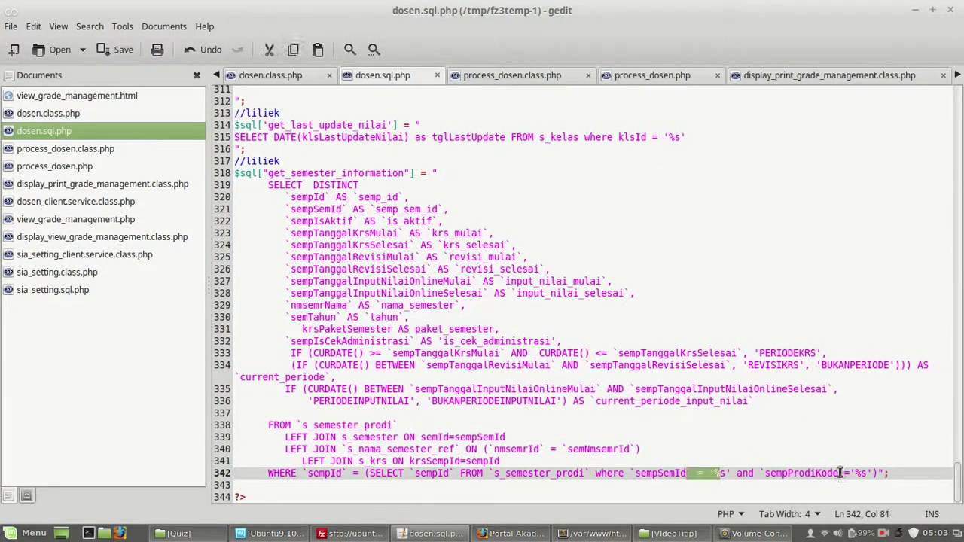
pyautogui.moveTo(865, 473); pyautogui.dragTo(871, 474)
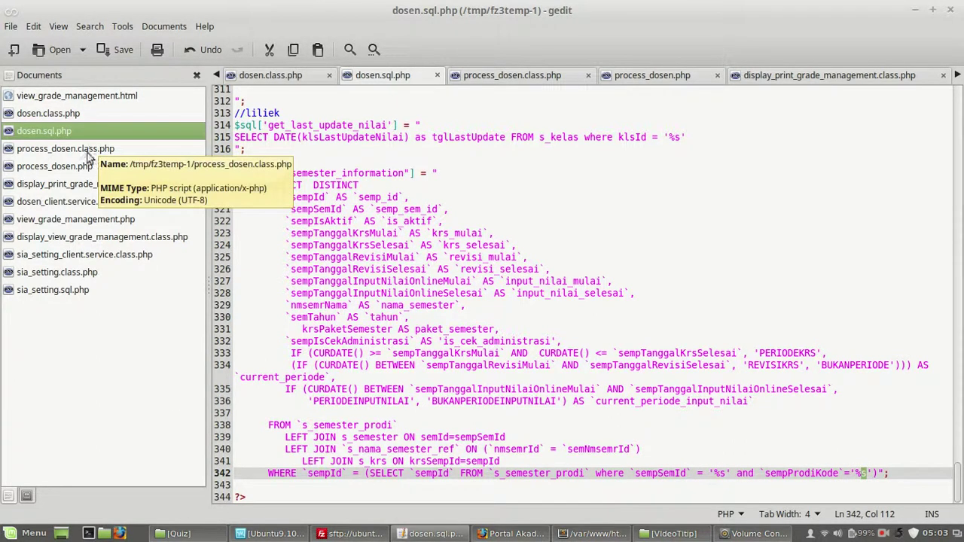
pyautogui.click(471, 211)
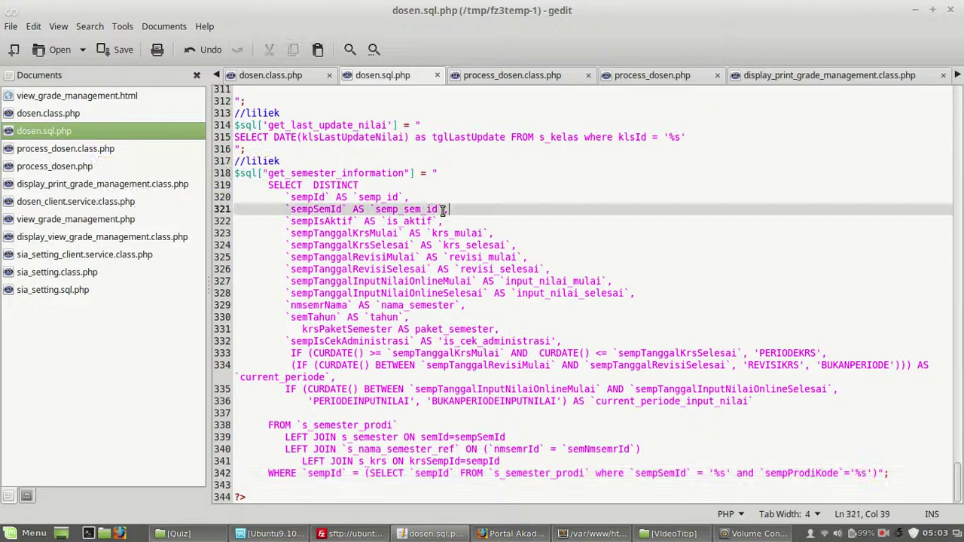
# Switch back to Portal Akademik and review the whole TK-1C grade page, from the notice down to the last student
pyautogui.click(510, 533)
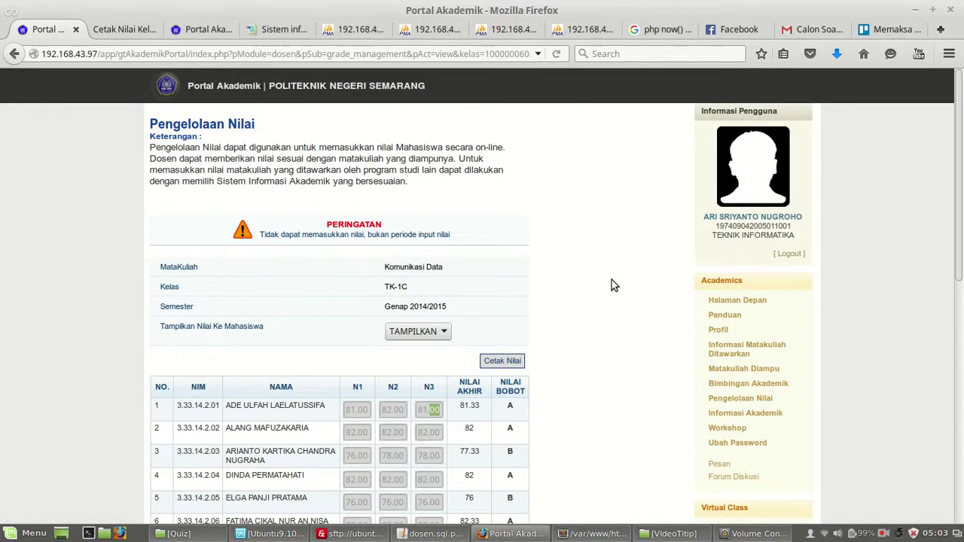
pyautogui.scroll(-5, 612, 284)
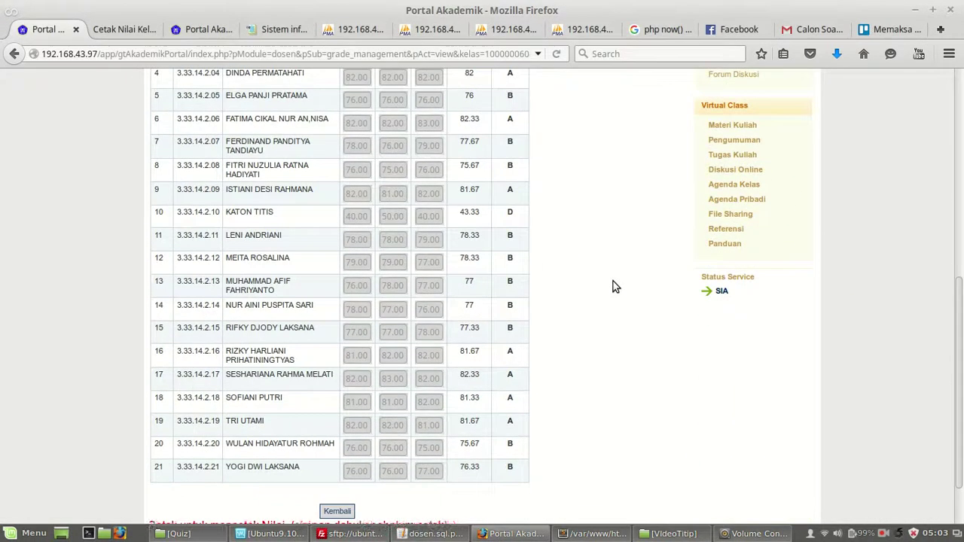
pyautogui.scroll(5, 611, 285)
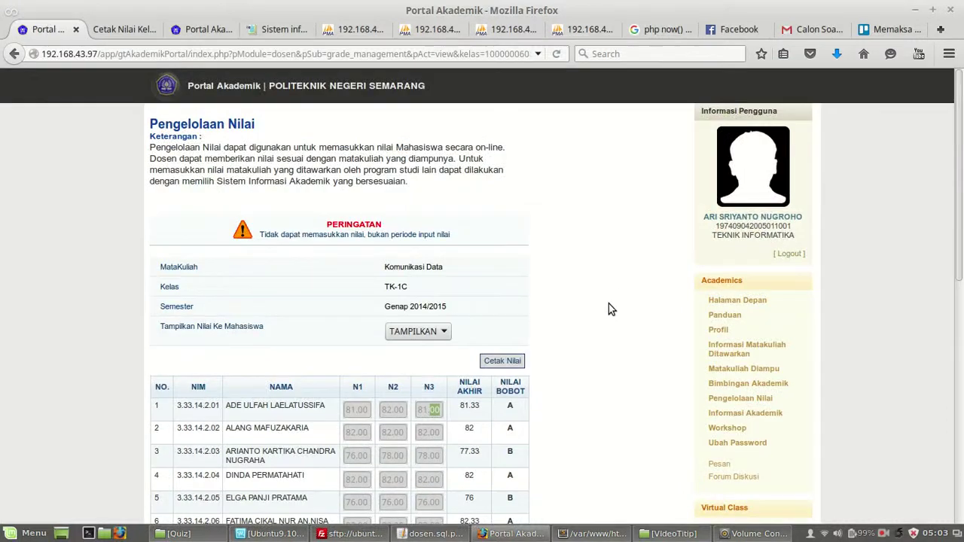
pyautogui.scroll(-6, 531, 375)
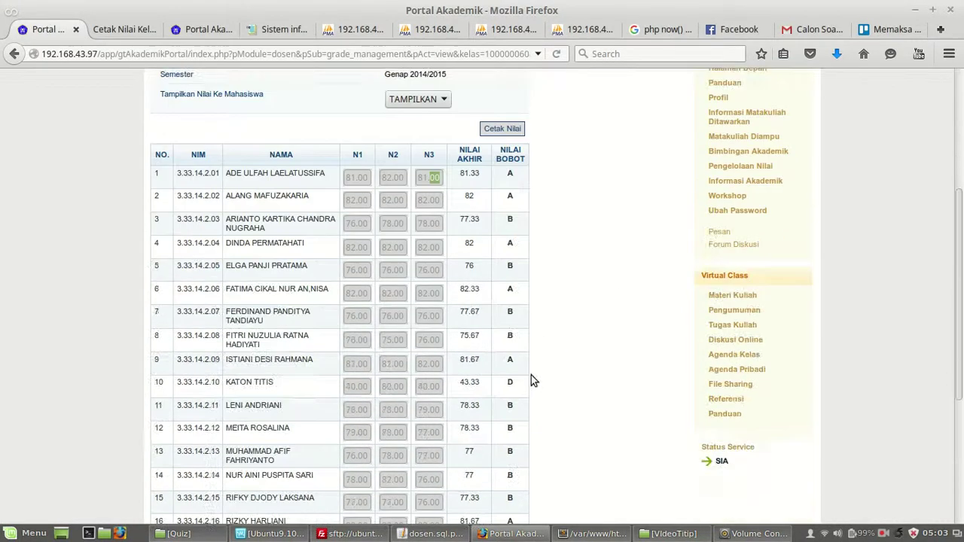
# Return to the class list, show the Ganjil 2015 semester's classes and open IK-2A to examine its grade fields
pyautogui.click(334, 446)
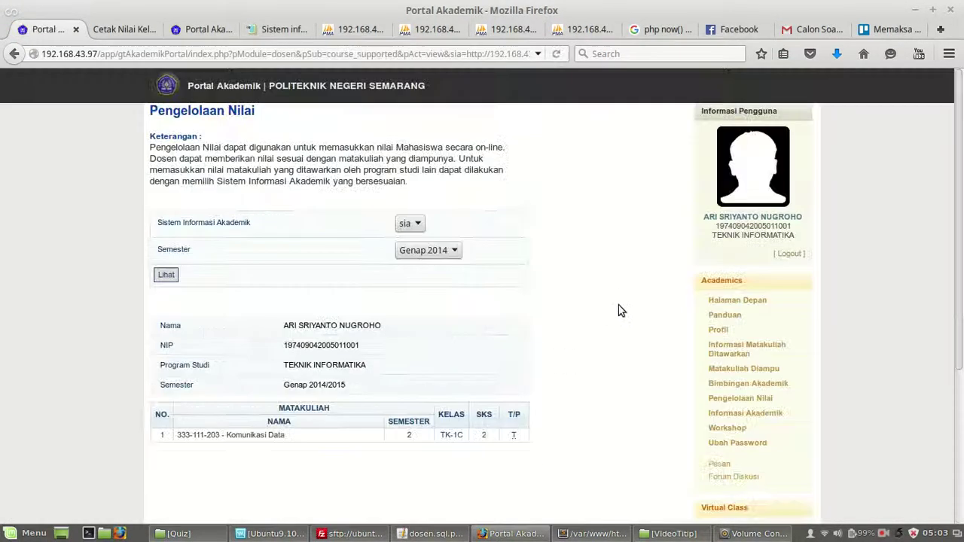
pyautogui.click(428, 251)
pyautogui.click(430, 276)
pyautogui.click(166, 276)
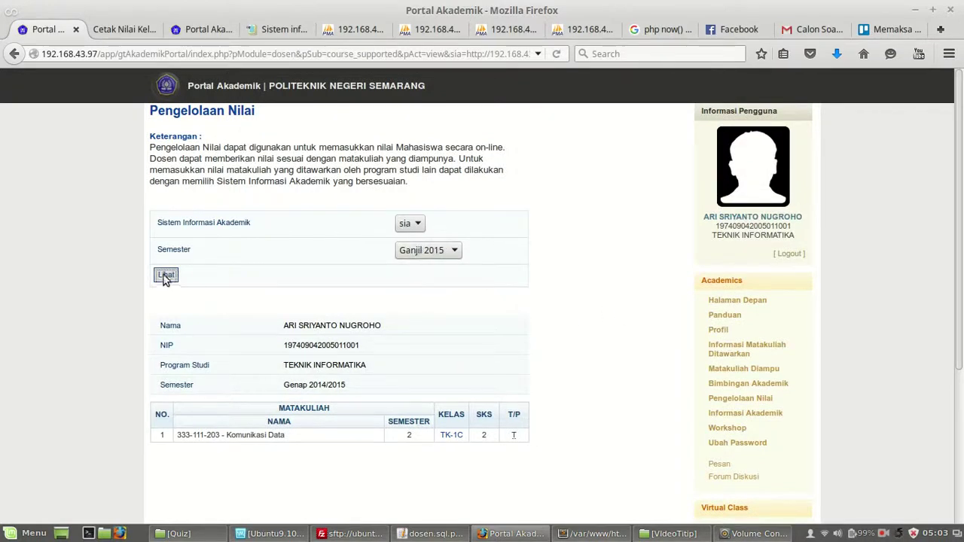
pyautogui.scroll(-2, 527, 340)
pyautogui.click(451, 274)
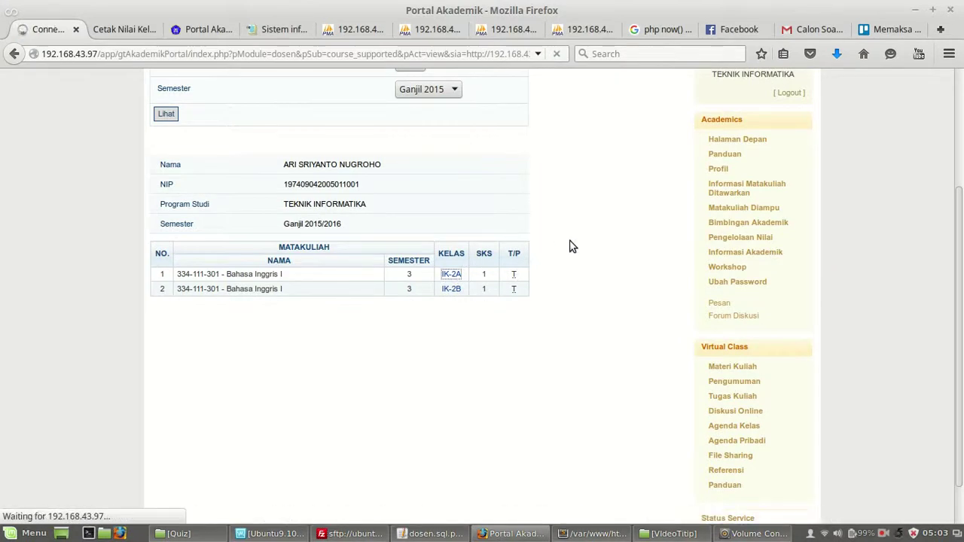
pyautogui.scroll(-4, 574, 244)
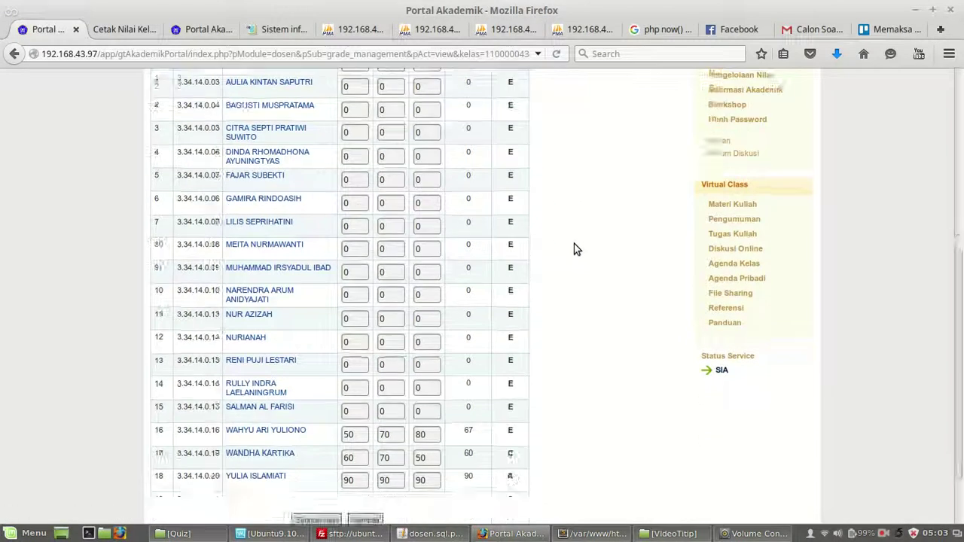
pyautogui.scroll(3, 575, 243)
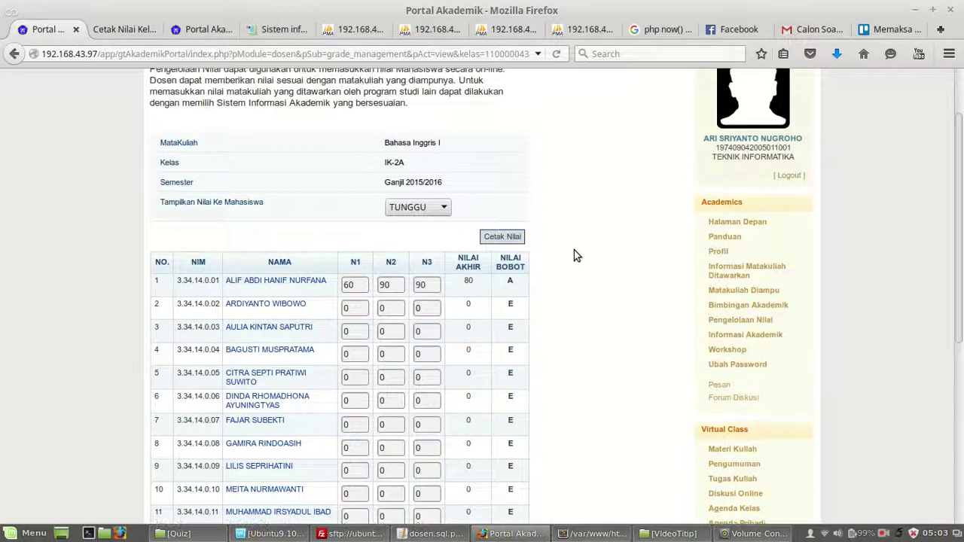
# Open the printable IK-2A grade sheet, cancel the printing, and examine the date line under the grade table
pyautogui.click(506, 237)
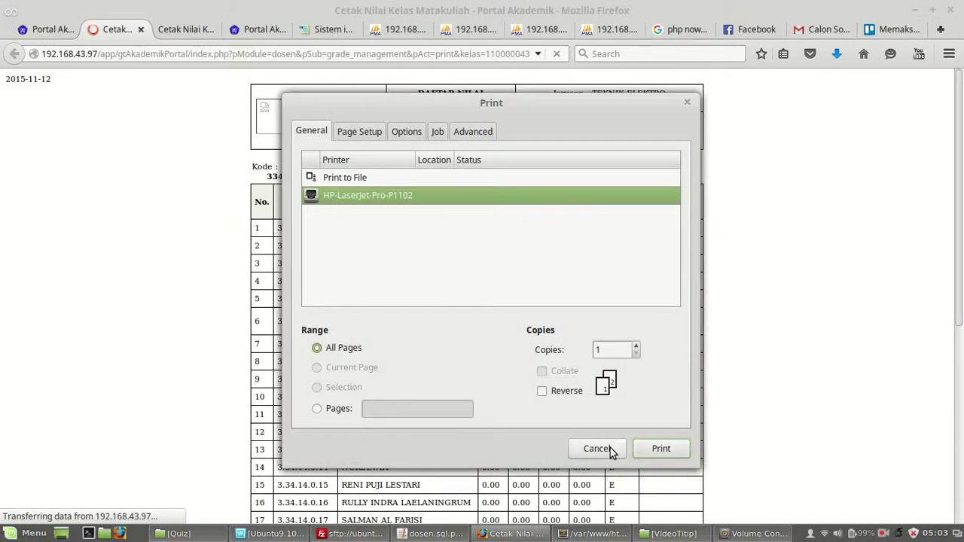
pyautogui.click(596, 449)
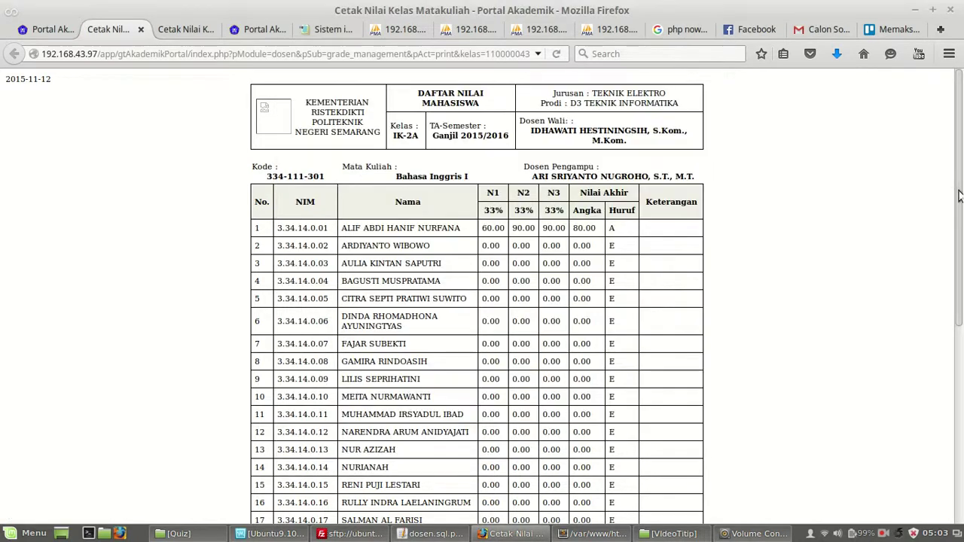
pyautogui.scroll(-5, 938, 395)
pyautogui.moveTo(566, 293); pyautogui.dragTo(697, 300)
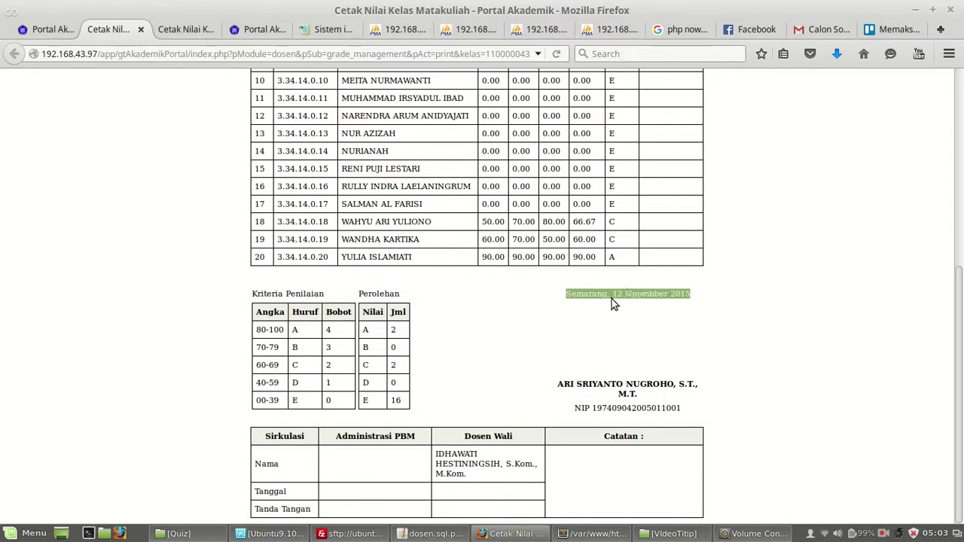
# Switch to phpMyAdmin and open the s_kelas table of the app_net_sia database
pyautogui.click(399, 28)
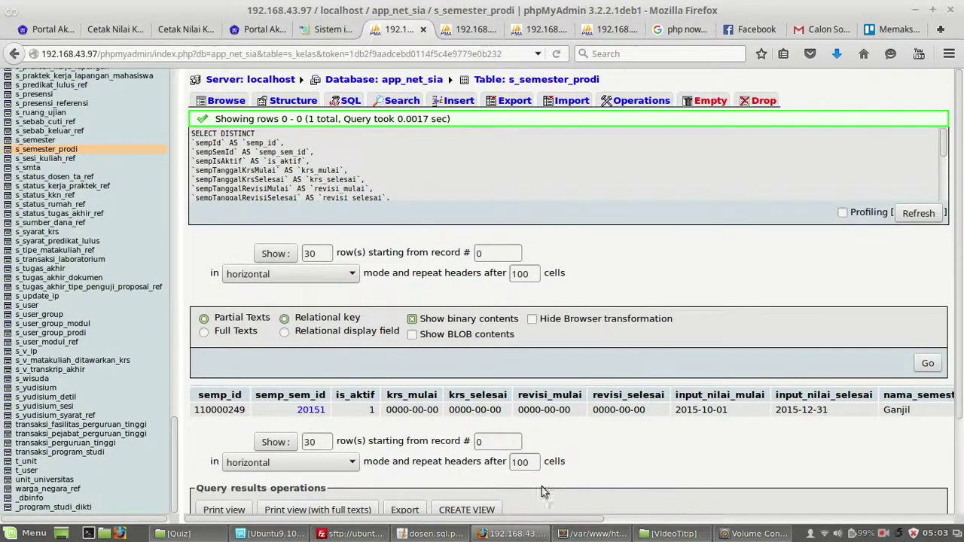
pyautogui.scroll(1, 98, 354)
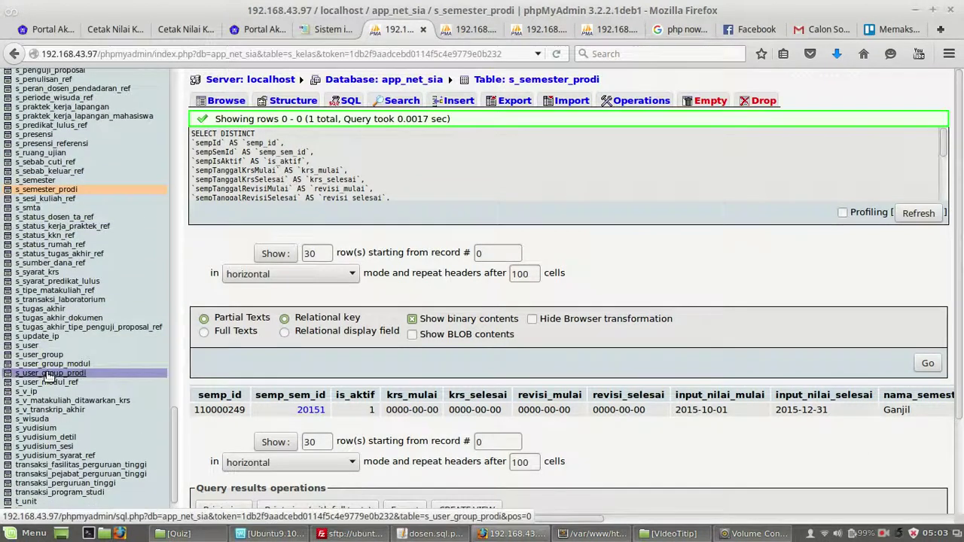
pyautogui.scroll(3, 46, 316)
pyautogui.scroll(2, 57, 313)
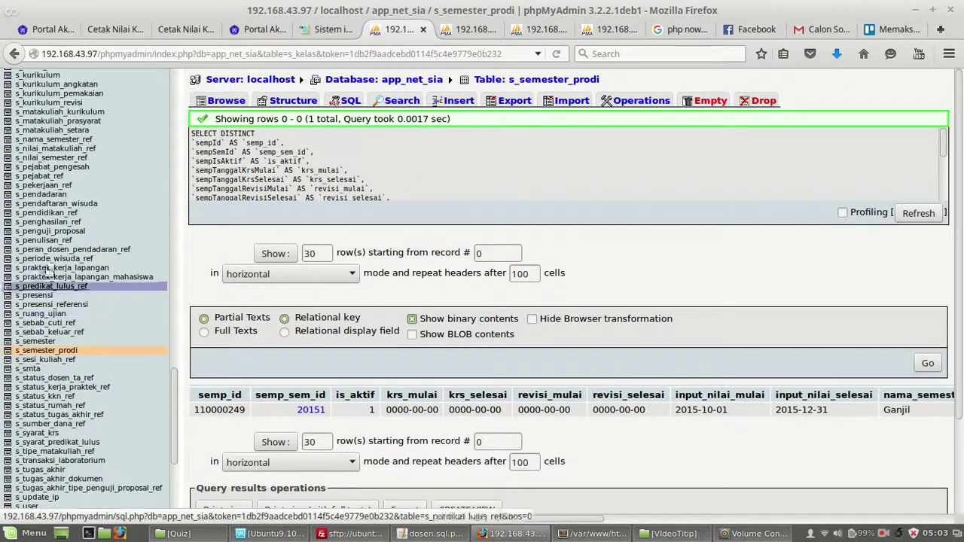
pyautogui.scroll(1, 45, 248)
pyautogui.scroll(1, 43, 249)
pyautogui.scroll(3, 44, 181)
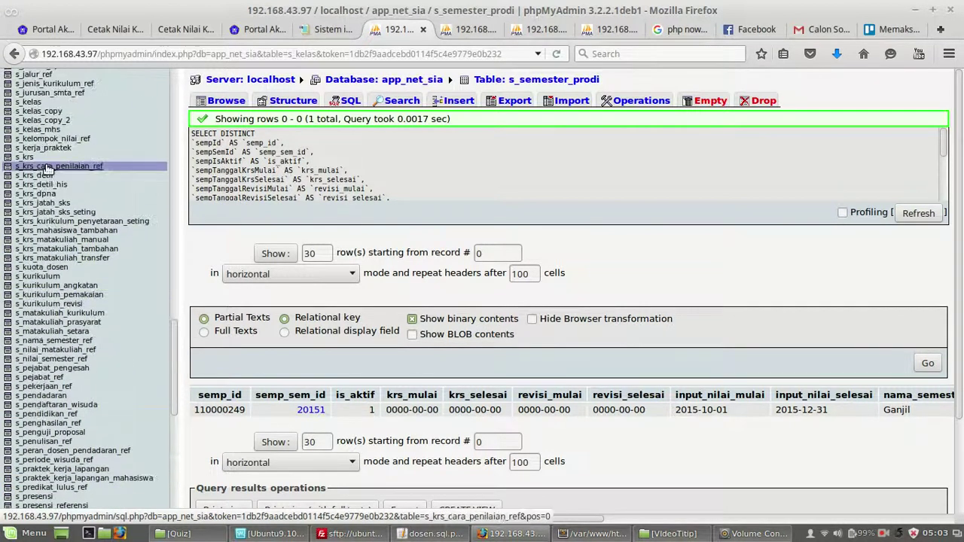
pyautogui.click(34, 102)
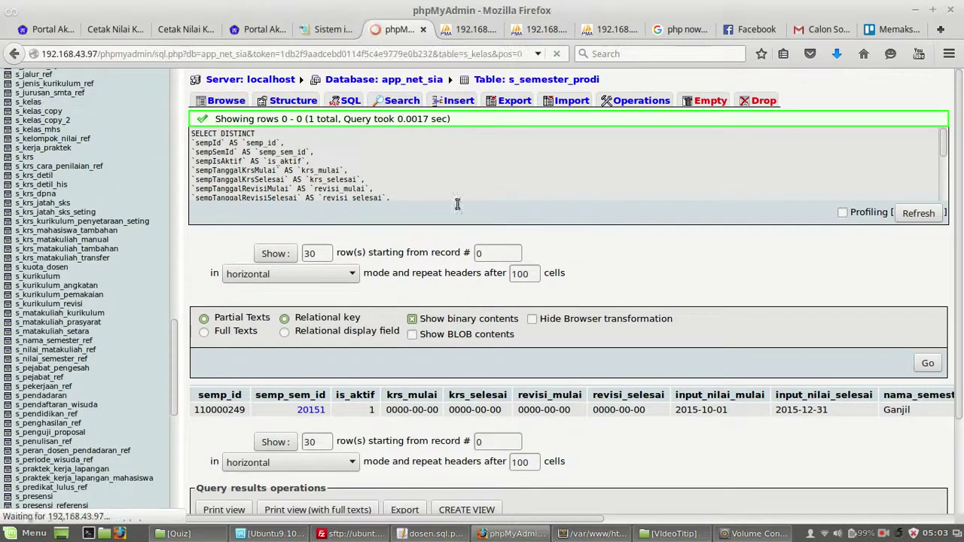
pyautogui.click(599, 346)
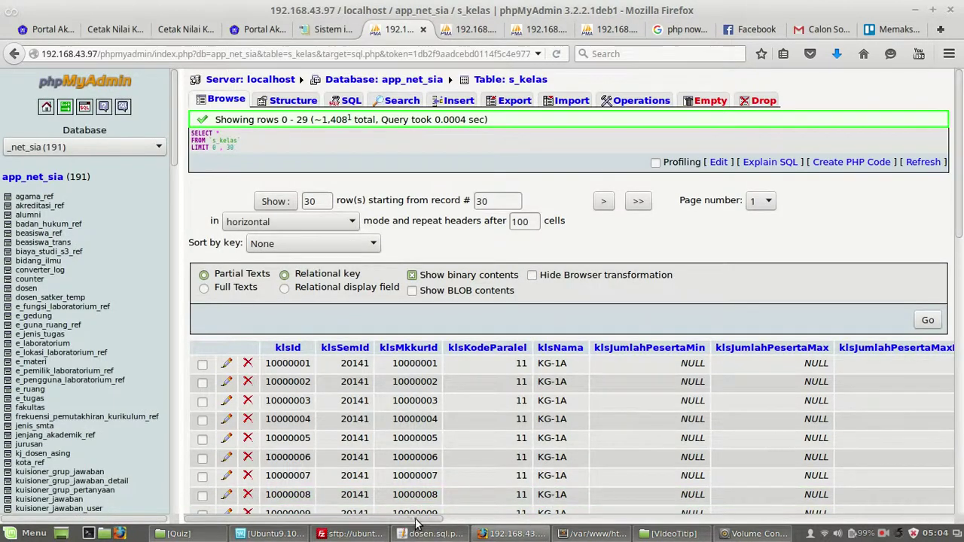
# Sort the s_kelas rows by klsSemId in descending order and examine the klsLastUpdateNilai column
pyautogui.click(360, 351)
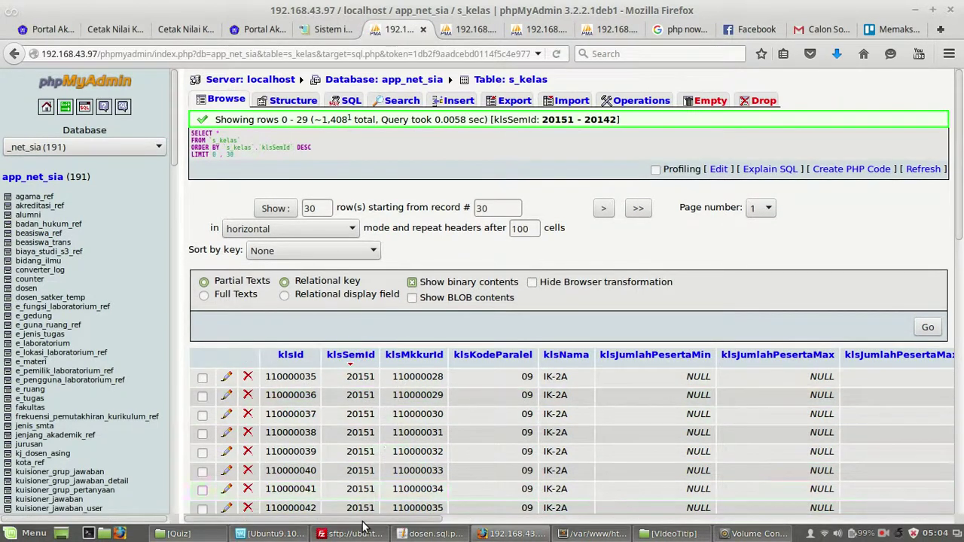
pyautogui.moveTo(369, 520); pyautogui.dragTo(921, 519)
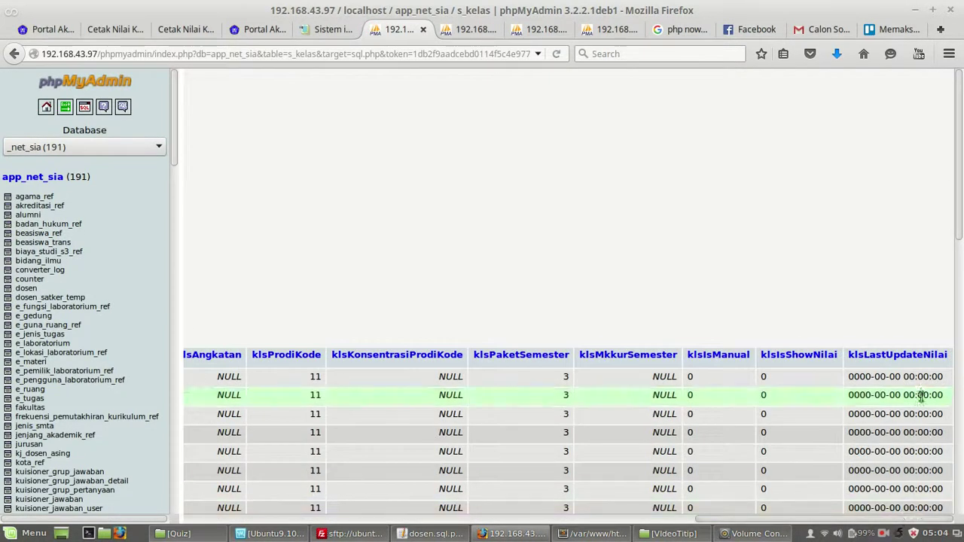
pyautogui.scroll(-5, 920, 409)
pyautogui.scroll(-5, 920, 409)
pyautogui.scroll(3, 926, 400)
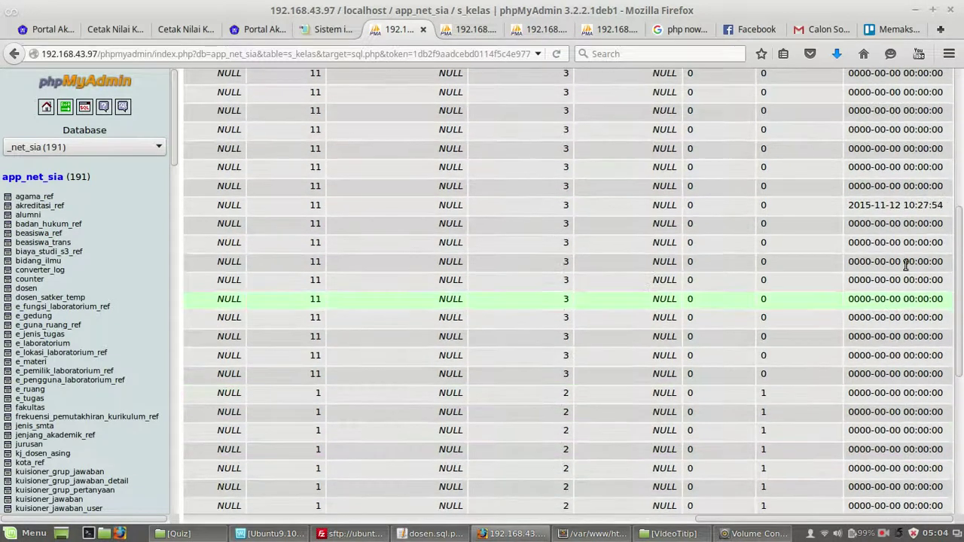
pyautogui.moveTo(943, 206); pyautogui.dragTo(852, 207)
pyautogui.scroll(5, 852, 207)
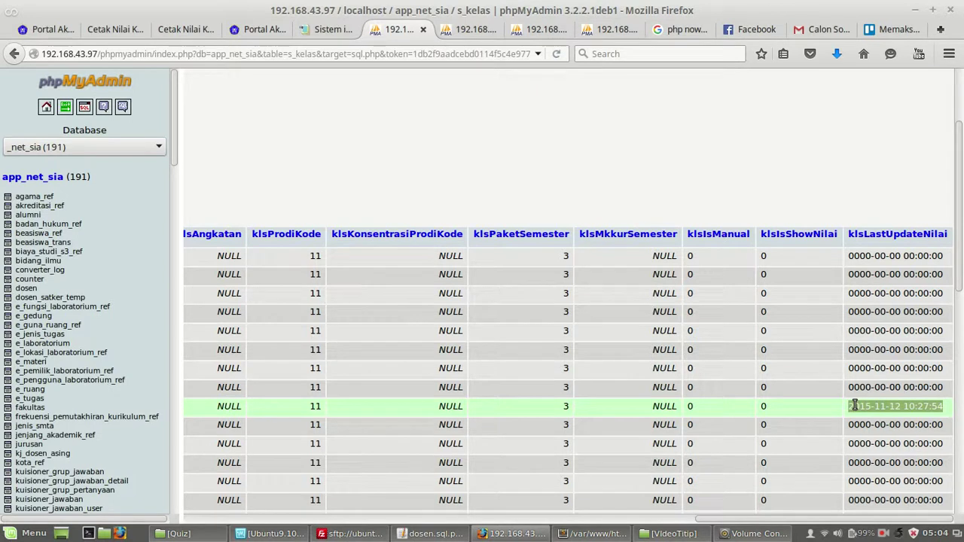
pyautogui.scroll(-1, 855, 406)
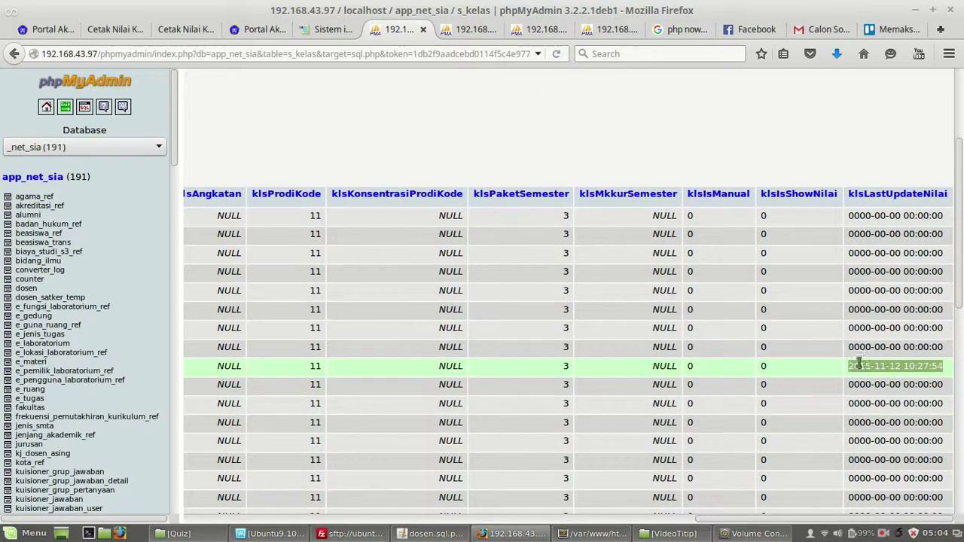
pyautogui.click(859, 364)
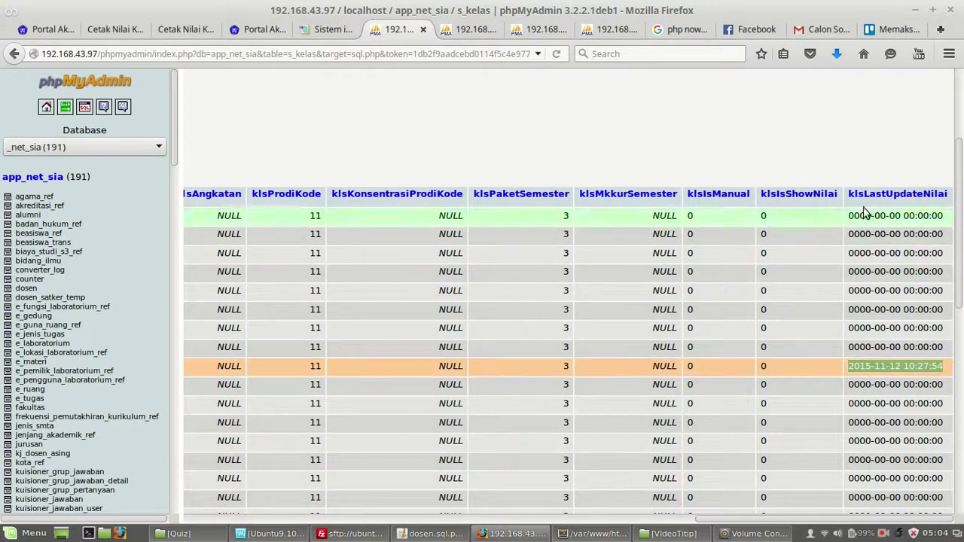
pyautogui.click(854, 364)
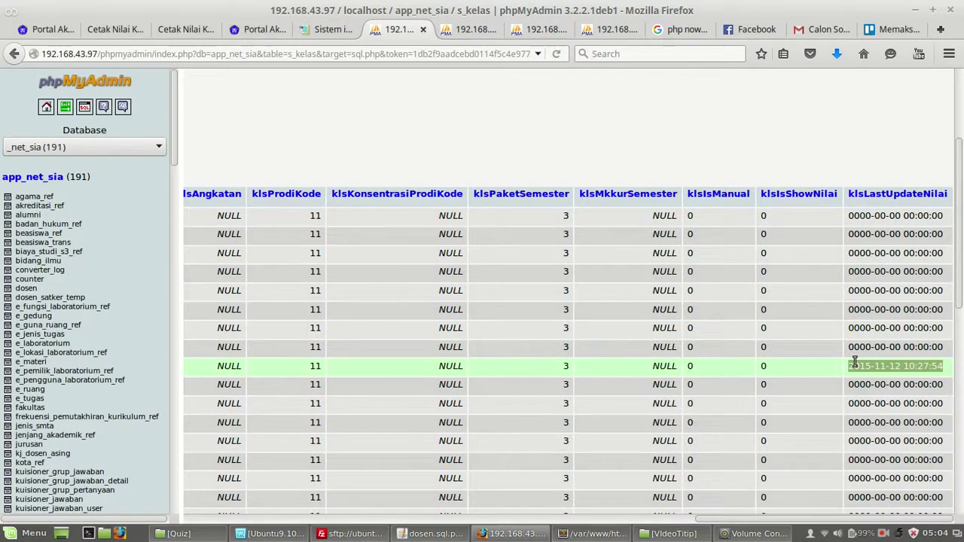
pyautogui.moveTo(850, 351); pyautogui.dragTo(898, 350)
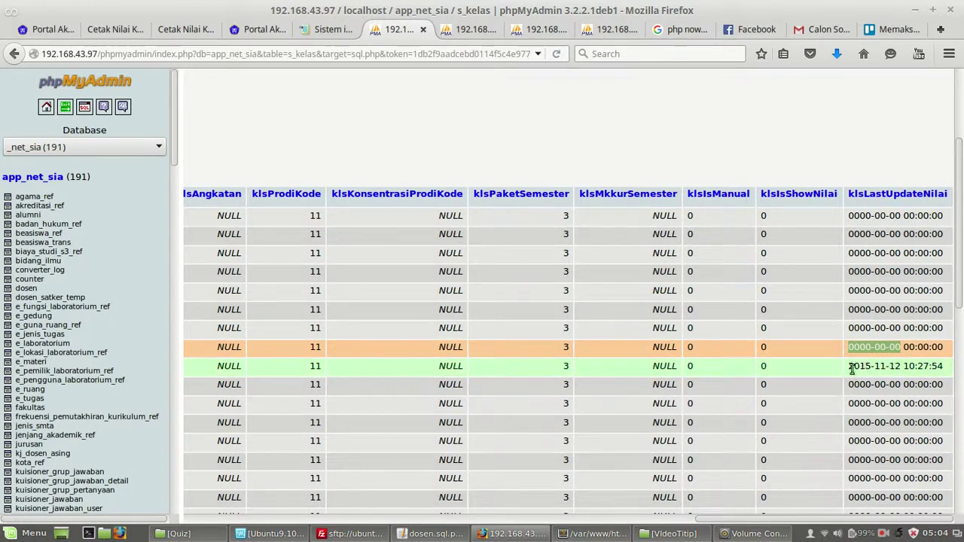
pyautogui.moveTo(701, 522); pyautogui.dragTo(750, 519)
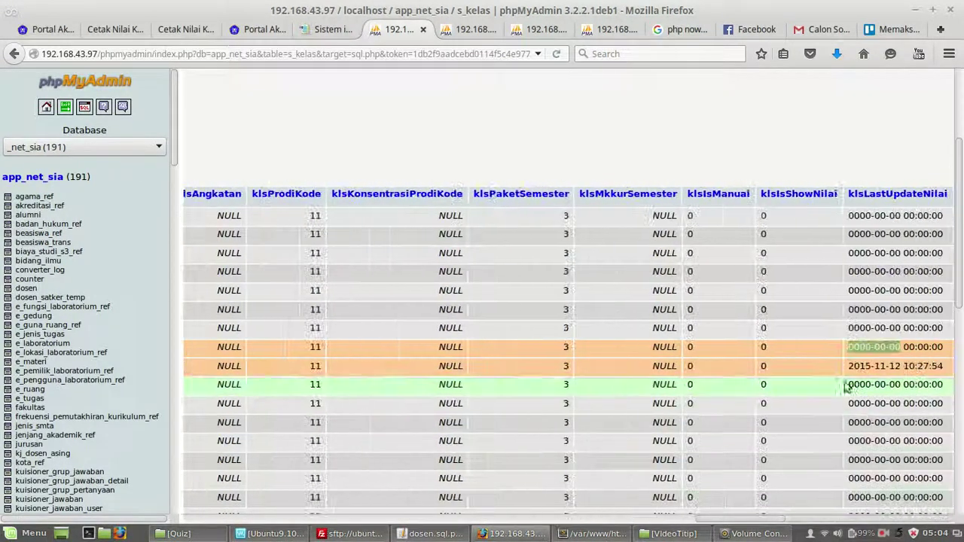
# Check the date line on the printable IK-2A grade sheet, close that sheet, and compare the dates on the TK-1C sheet
pyautogui.click(501, 534)
pyautogui.click(497, 533)
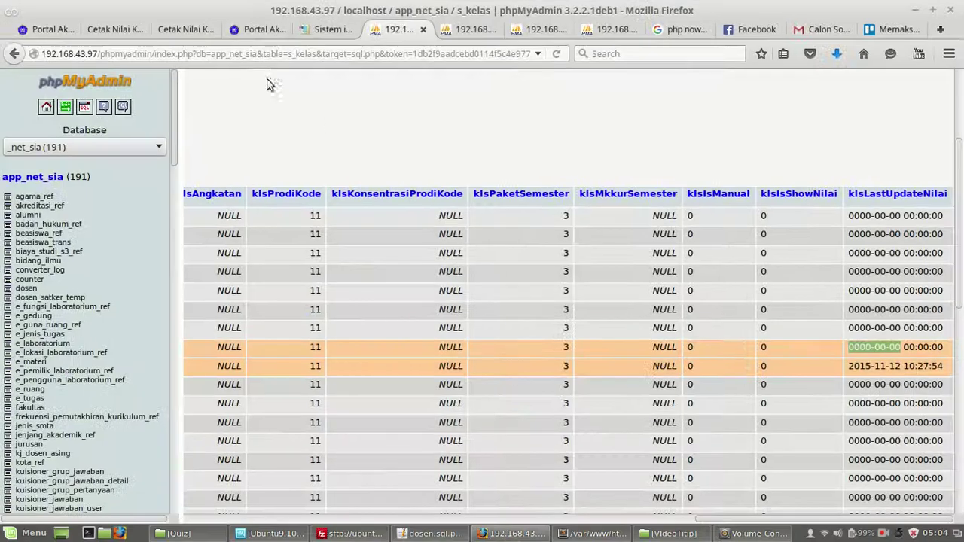
pyautogui.click(134, 30)
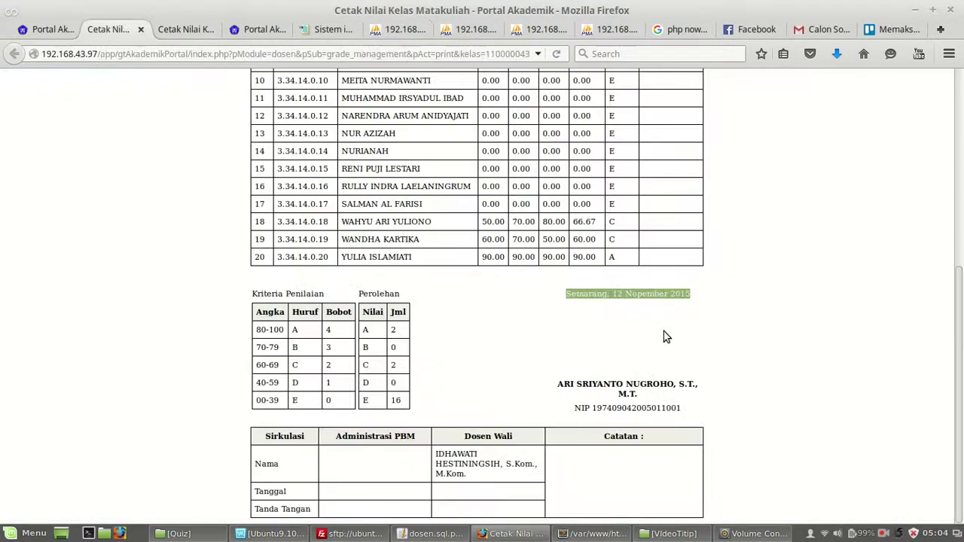
pyautogui.click(615, 294)
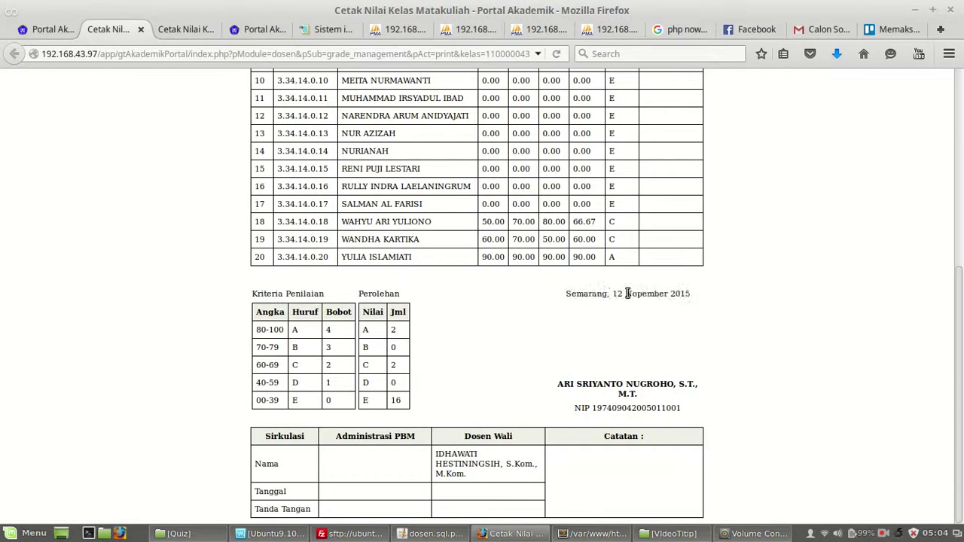
pyautogui.click(140, 30)
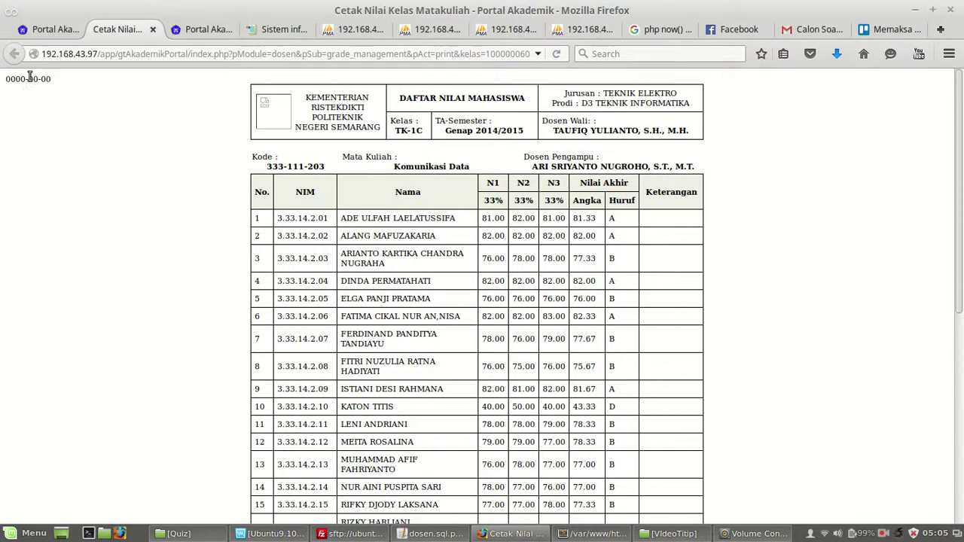
pyautogui.scroll(-5, 810, 315)
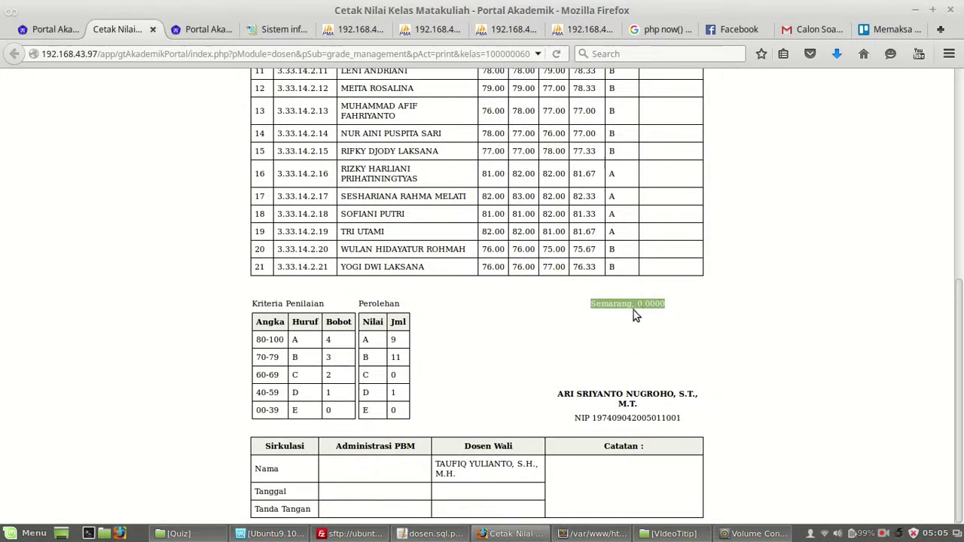
pyautogui.scroll(5, 712, 324)
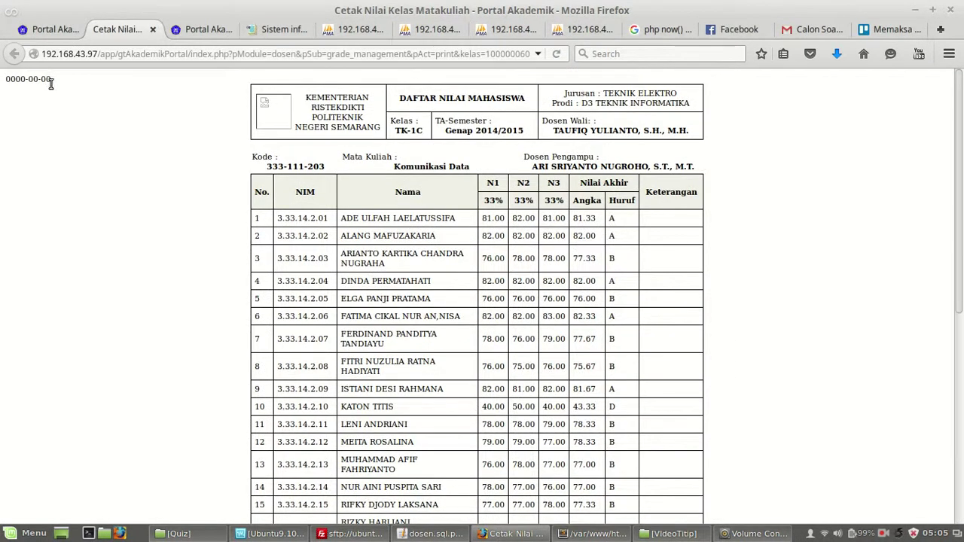
# Return to the IK-2A grade page in Portal Akademik and check the current date in the desktop calendar
pyautogui.click(54, 30)
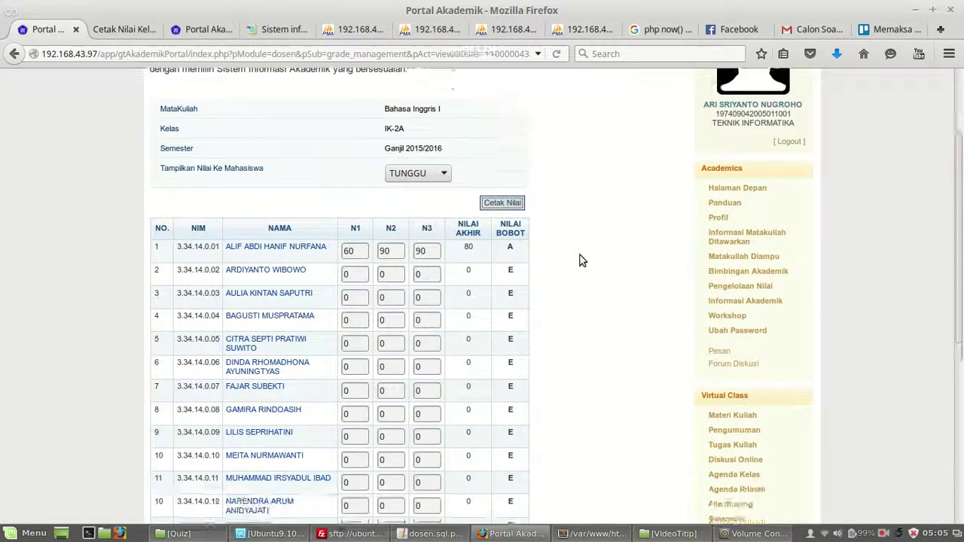
pyautogui.scroll(1, 577, 259)
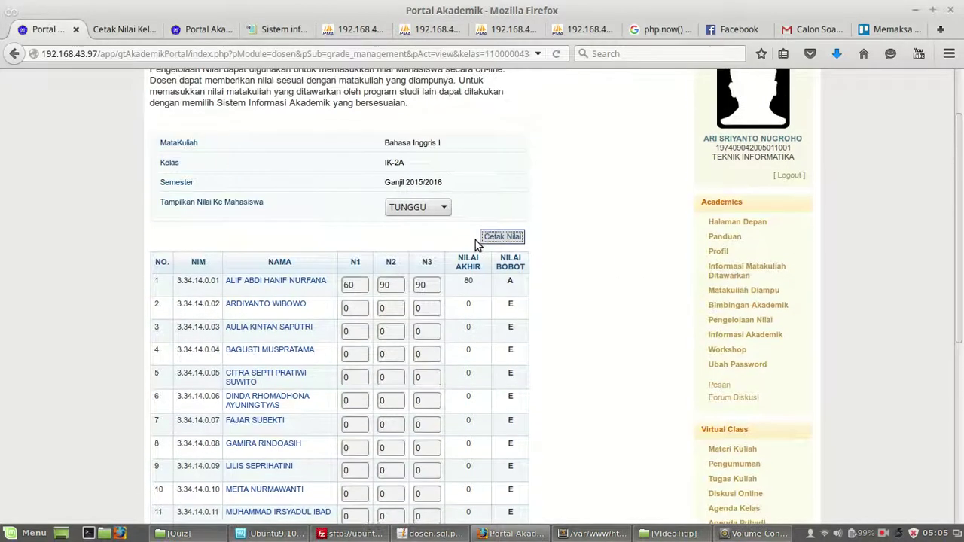
pyautogui.click(926, 532)
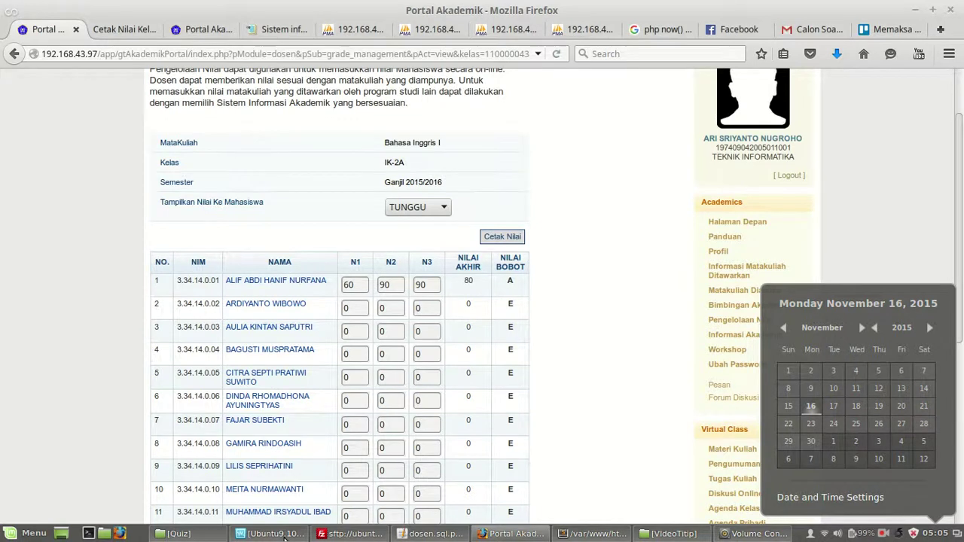
# Switch to the Ubuntu9.10 virtual machine, log in as ubuntu with the account password, and run date to check the server's clock
pyautogui.click(272, 533)
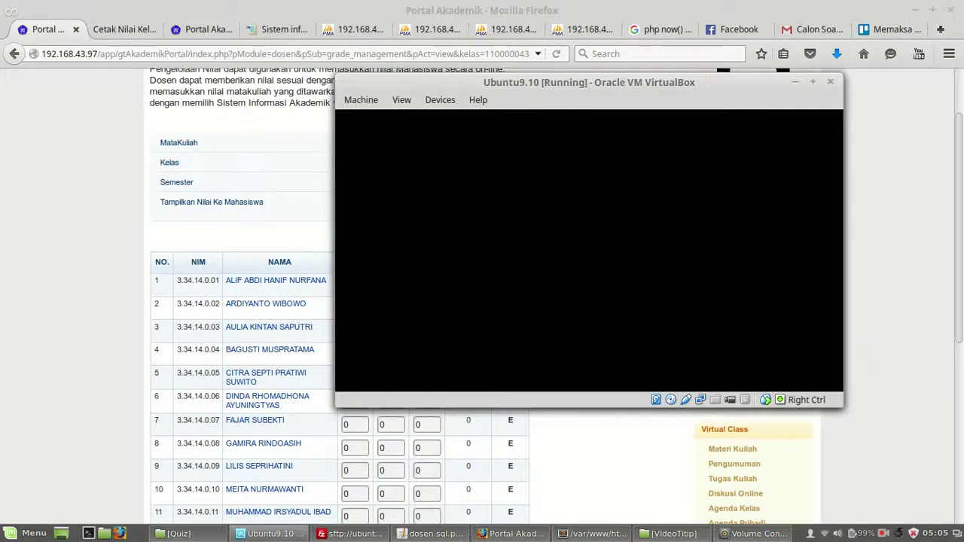
pyautogui.write('ubuntu login: ubunt')
pyautogui.press('Return')
pyautogui.press('Return')
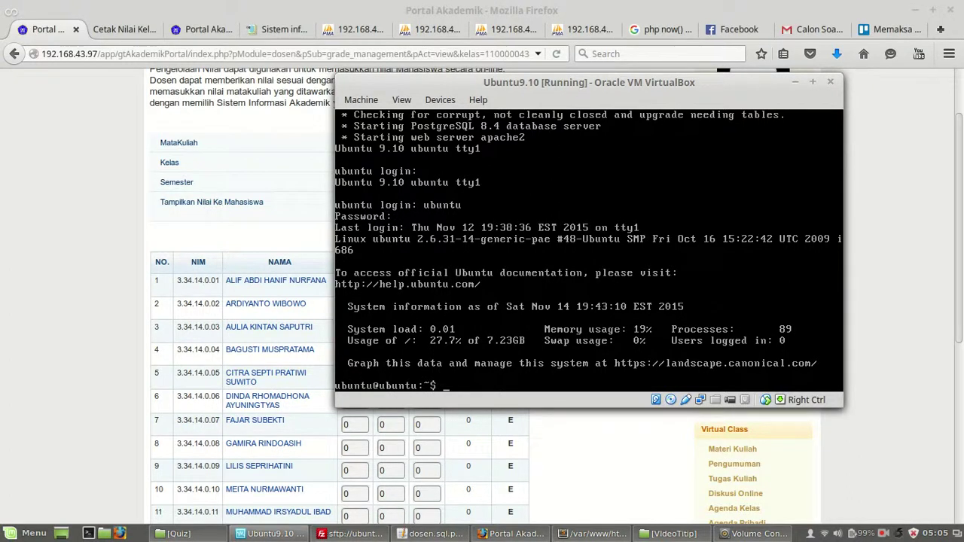
pyautogui.write('date')
pyautogui.press('Return')
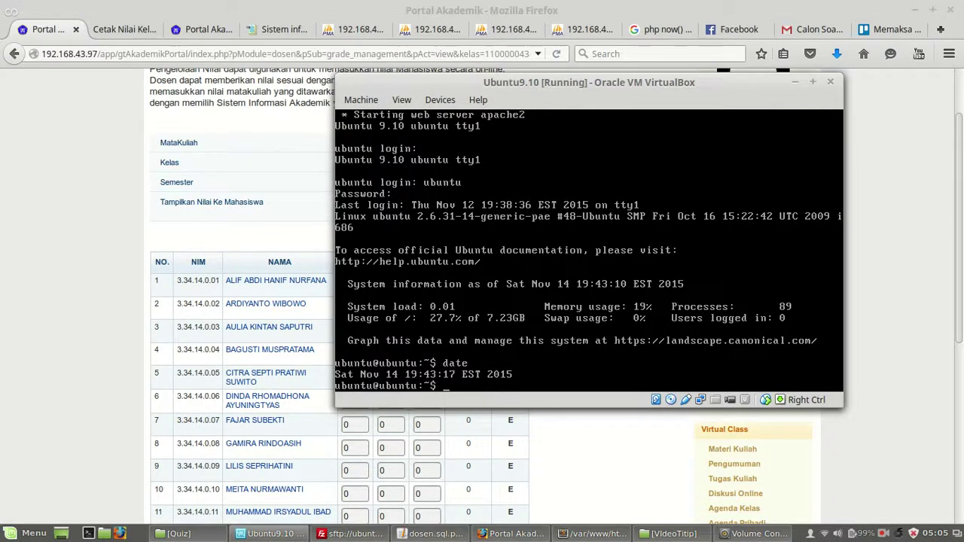
# Return to Portal Akademik, reopen the printable IK-2A grade sheet, cancel the printing, and review its grades and date line
pyautogui.click(619, 484)
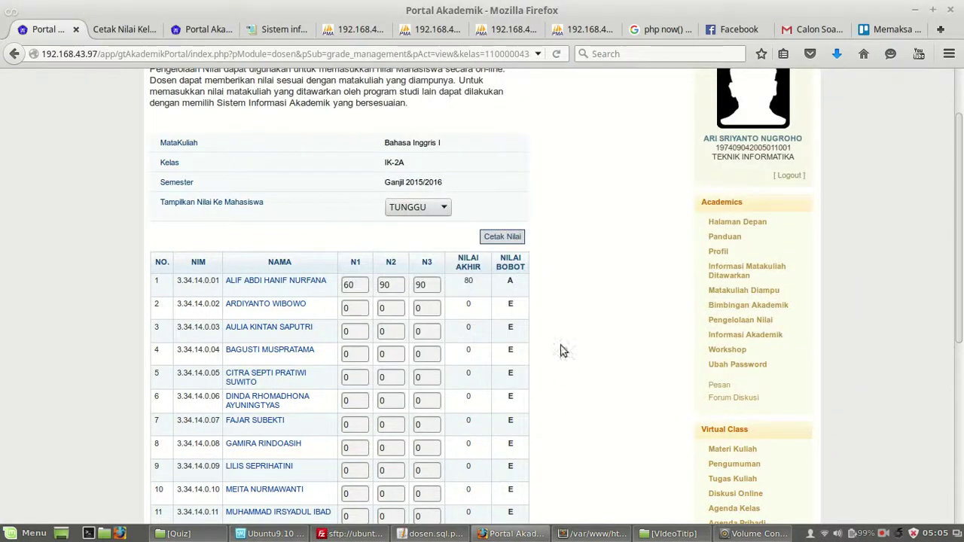
pyautogui.click(493, 239)
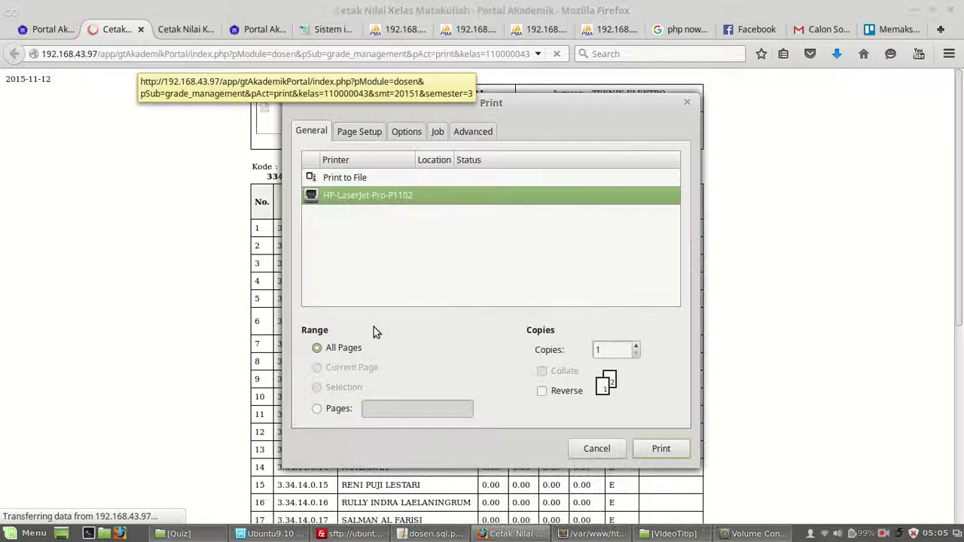
pyautogui.click(597, 448)
pyautogui.scroll(-5, 874, 388)
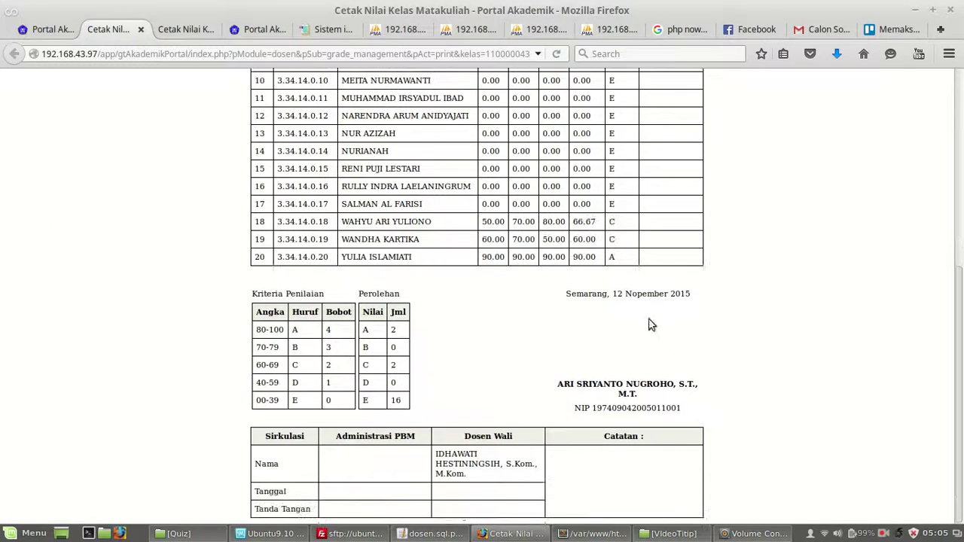
pyautogui.moveTo(555, 294); pyautogui.dragTo(714, 303)
pyautogui.click(713, 300)
pyautogui.scroll(6, 757, 332)
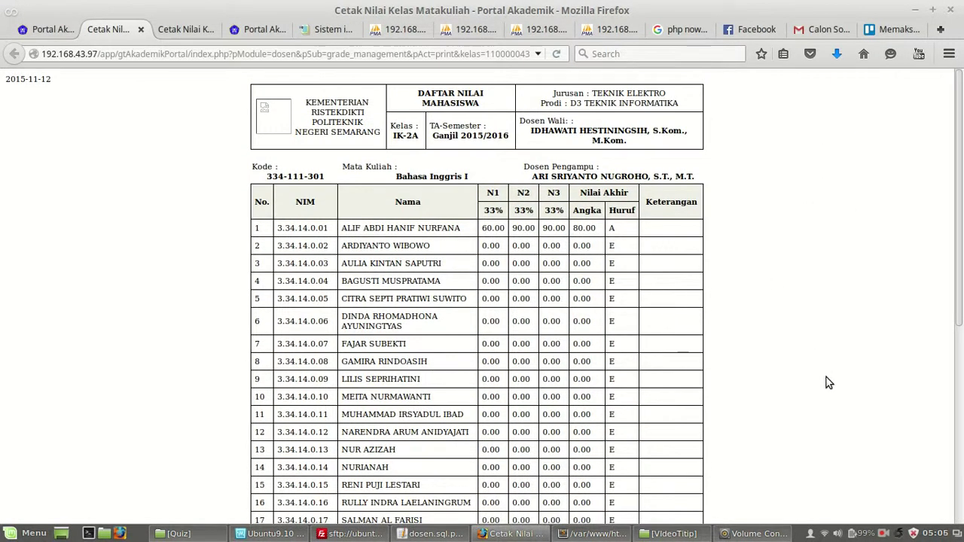
pyautogui.scroll(-5, 824, 379)
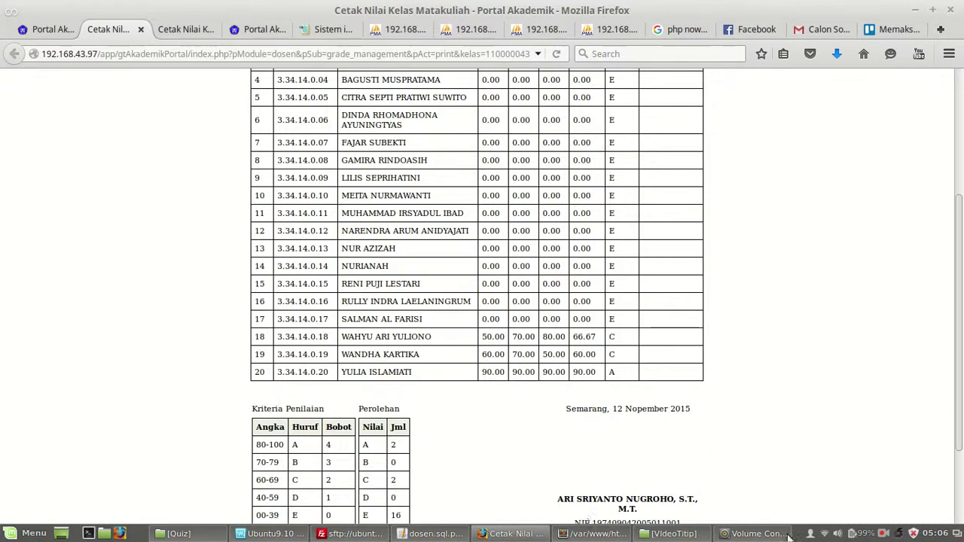
pyautogui.click(883, 535)
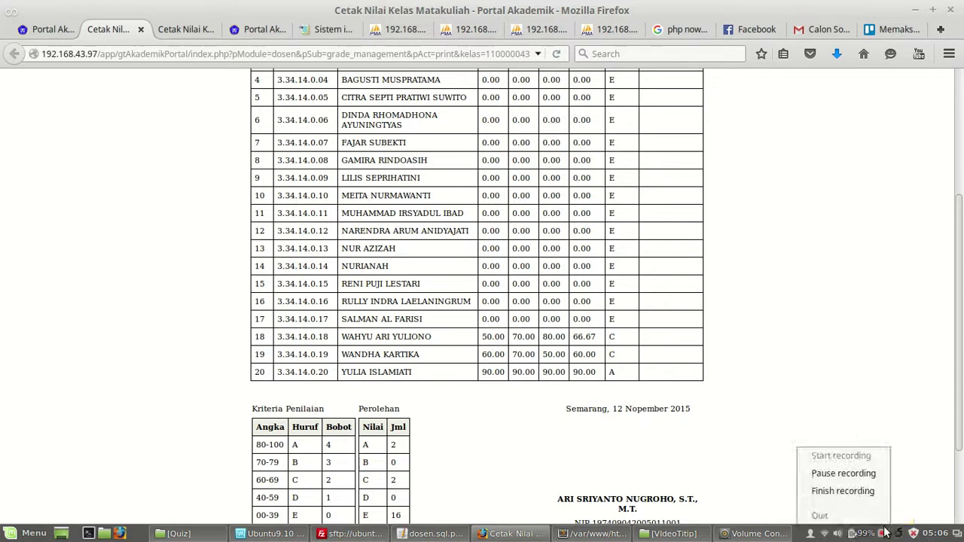